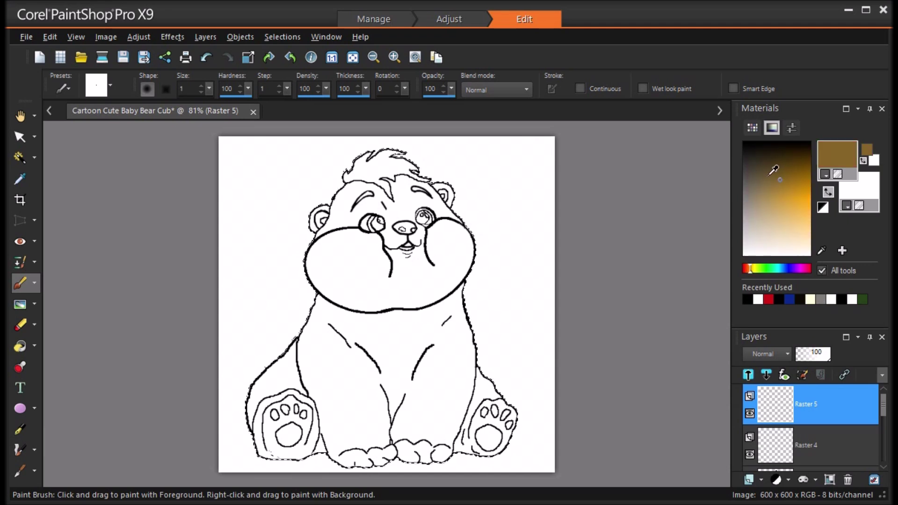
# Step: Paint the bear's head, ears and cheeks golden brown on Raster 5 with a size 38 brush
pyautogui.click(774, 161)
pyautogui.moveTo(789, 185)
pyautogui.mouseDown()
pyautogui.moveTo(777, 197)
pyautogui.moveTo(788, 186)
pyautogui.mouseUp()
pyautogui.moveTo(209, 89); pyautogui.dragTo(215, 108)
pyautogui.moveTo(315, 224)
pyautogui.mouseDown()
pyautogui.moveTo(332, 201)
pyautogui.moveTo(363, 187)
pyautogui.moveTo(384, 200)
pyautogui.moveTo(322, 227)
pyautogui.moveTo(348, 216)
pyautogui.moveTo(325, 241)
pyautogui.moveTo(358, 231)
pyautogui.mouseUp()
pyautogui.moveTo(438, 190)
pyautogui.mouseDown()
pyautogui.moveTo(413, 177)
pyautogui.moveTo(394, 239)
pyautogui.moveTo(425, 213)
pyautogui.moveTo(446, 238)
pyautogui.moveTo(433, 216)
pyautogui.moveTo(449, 228)
pyautogui.moveTo(448, 213)
pyautogui.moveTo(453, 260)
pyautogui.moveTo(450, 226)
pyautogui.moveTo(419, 246)
pyautogui.moveTo(428, 237)
pyautogui.moveTo(428, 261)
pyautogui.moveTo(410, 257)
pyautogui.moveTo(395, 272)
pyautogui.moveTo(392, 210)
pyautogui.moveTo(390, 239)
pyautogui.moveTo(322, 252)
pyautogui.moveTo(315, 264)
pyautogui.moveTo(339, 291)
pyautogui.mouseUp()
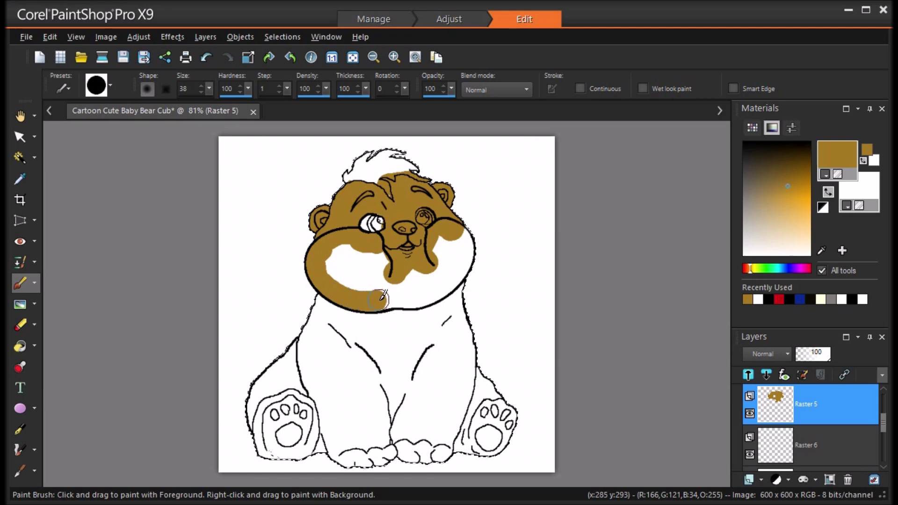
pyautogui.moveTo(419, 298); pyautogui.dragTo(465, 267)
pyautogui.moveTo(450, 234)
pyautogui.mouseDown()
pyautogui.moveTo(437, 272)
pyautogui.moveTo(449, 244)
pyautogui.moveTo(391, 283)
pyautogui.moveTo(419, 278)
pyautogui.moveTo(345, 249)
pyautogui.moveTo(329, 265)
pyautogui.moveTo(349, 281)
pyautogui.moveTo(429, 277)
pyautogui.mouseUp()
pyautogui.moveTo(361, 264); pyautogui.dragTo(371, 268)
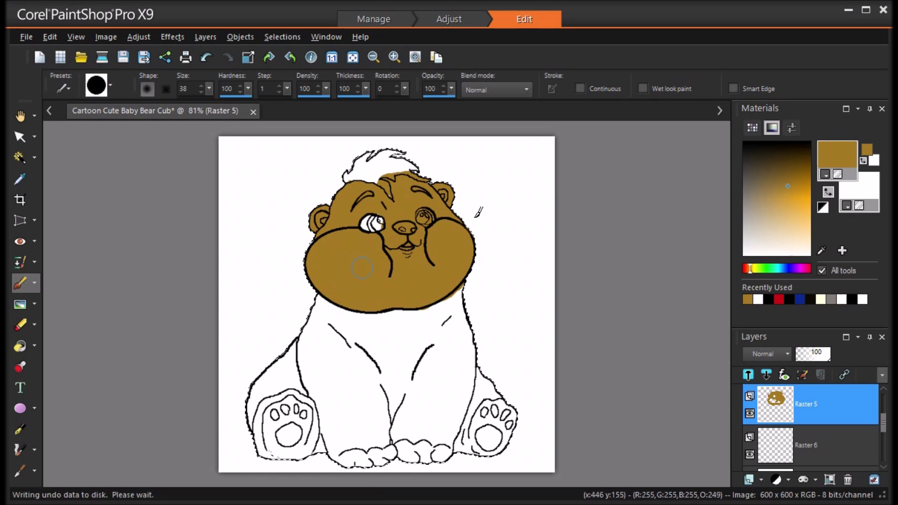
# Step: Erase the brown paint from the eyes, nose and hair tuft, and clean up the head's edges
pyautogui.click(20, 325)
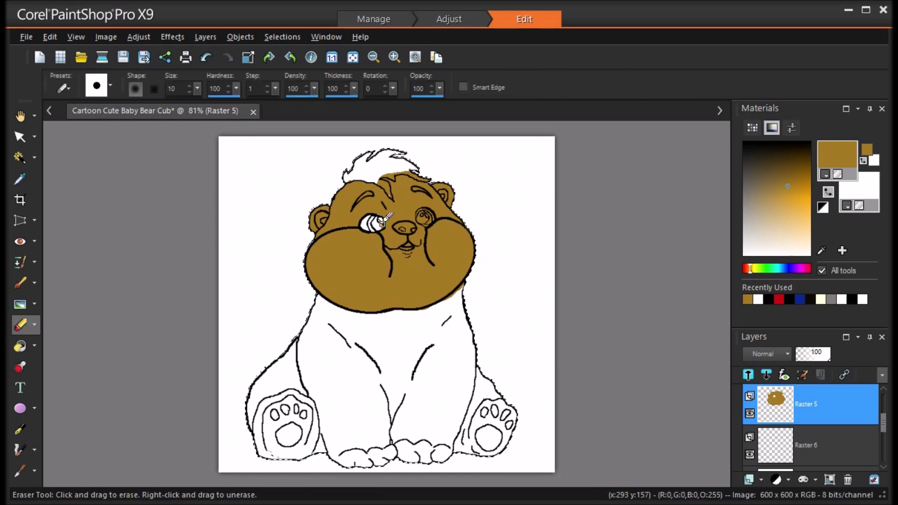
pyautogui.moveTo(425, 220); pyautogui.dragTo(420, 214)
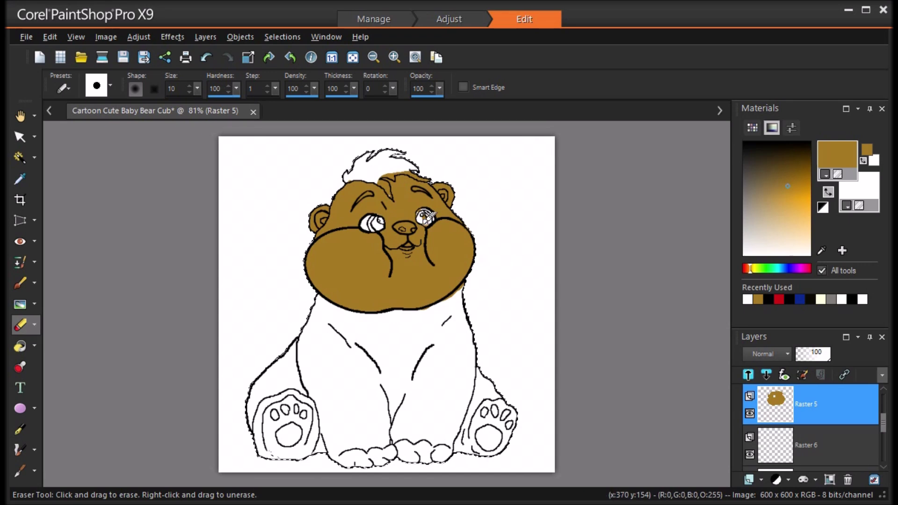
pyautogui.moveTo(400, 226); pyautogui.dragTo(408, 230)
pyautogui.moveTo(392, 198)
pyautogui.mouseDown()
pyautogui.moveTo(378, 178)
pyautogui.moveTo(387, 189)
pyautogui.moveTo(384, 174)
pyautogui.moveTo(416, 176)
pyautogui.mouseUp()
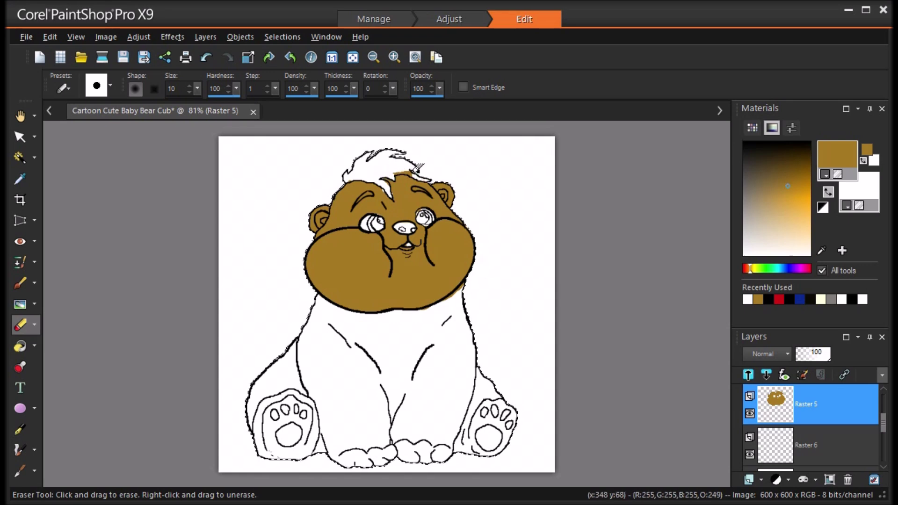
pyautogui.click(19, 282)
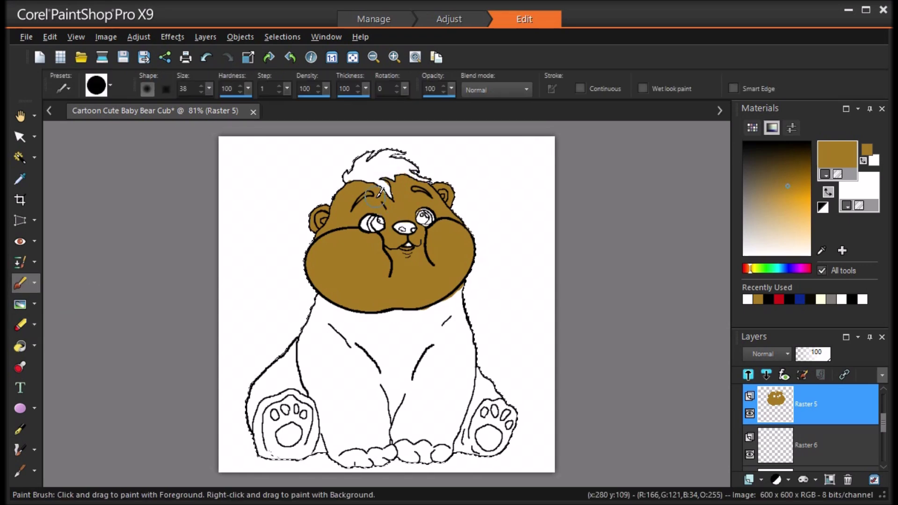
pyautogui.click(19, 324)
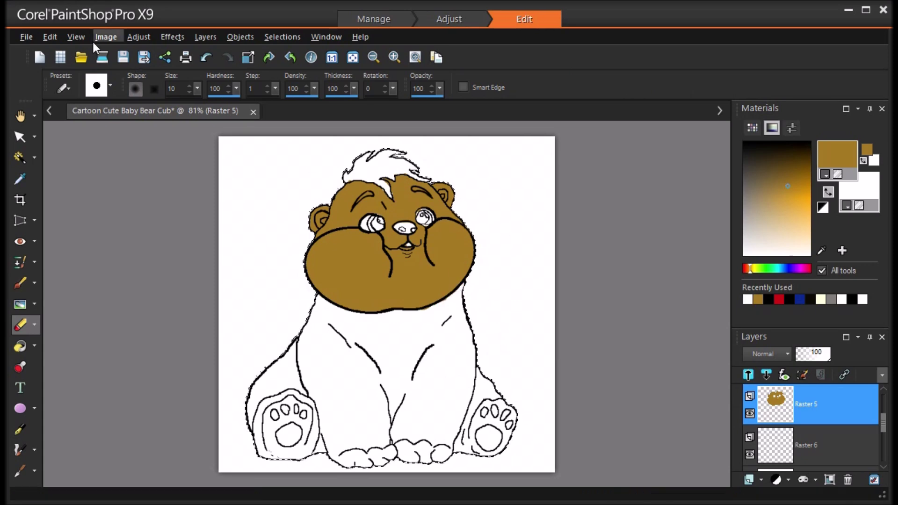
# Step: Shift the head's golden brown to a deep orange-brown with a hue and saturation adjustment
pyautogui.click(138, 37)
pyautogui.moveTo(262, 198)
pyautogui.click(331, 199)
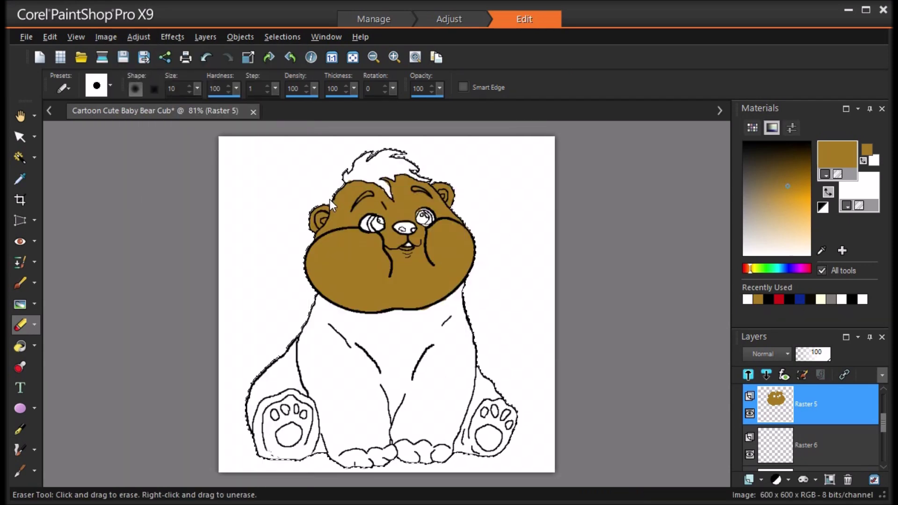
pyautogui.click(719, 111)
pyautogui.moveTo(841, 111); pyautogui.dragTo(859, 127)
pyautogui.moveTo(720, 111); pyautogui.dragTo(657, 140)
pyautogui.moveTo(841, 111); pyautogui.dragTo(874, 127)
pyautogui.click(721, 112)
pyautogui.moveTo(720, 113); pyautogui.dragTo(720, 115)
pyautogui.click(682, 146)
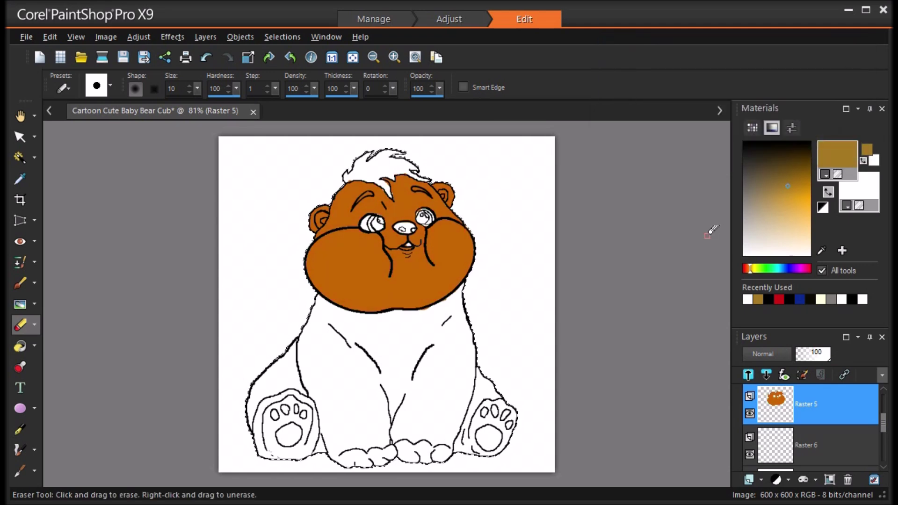
# Step: Sample the head's orange-brown and lighten the head to a soft tan with a brightness and contrast adjustment
pyautogui.press('e')
pyautogui.click(421, 295)
pyautogui.click(139, 36)
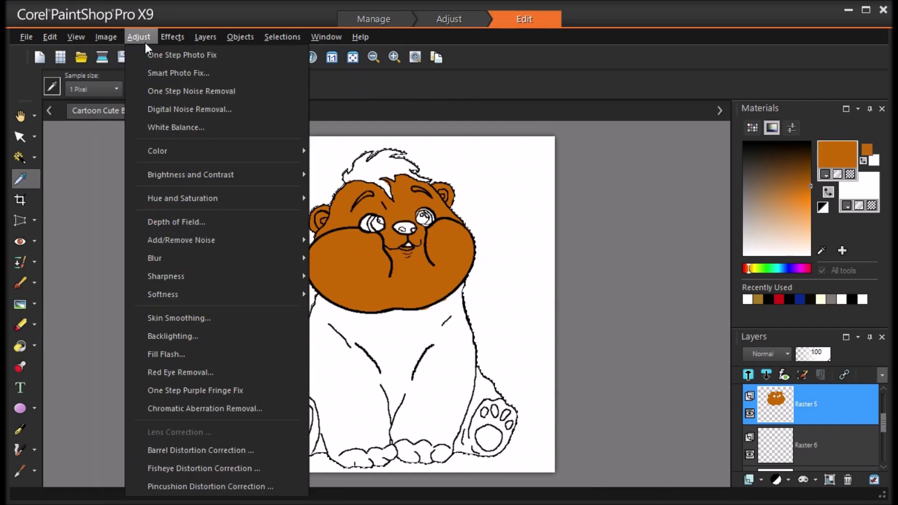
pyautogui.moveTo(262, 174)
pyautogui.click(365, 174)
pyautogui.moveTo(578, 214); pyautogui.dragTo(598, 215)
pyautogui.moveTo(592, 261)
pyautogui.mouseDown()
pyautogui.moveTo(604, 258)
pyautogui.moveTo(583, 259)
pyautogui.moveTo(590, 262)
pyautogui.mouseUp()
pyautogui.moveTo(603, 217); pyautogui.dragTo(622, 220)
pyautogui.click(590, 315)
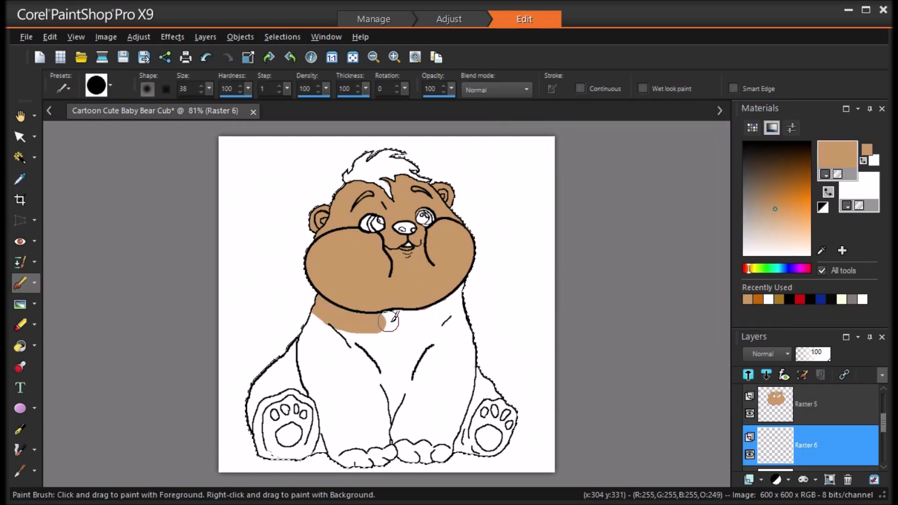
# Step: Paint the bear's neck, torso, arms and legs tan on Raster 6, enlarging the brush to size 131
pyautogui.moveTo(389, 322); pyautogui.dragTo(426, 319)
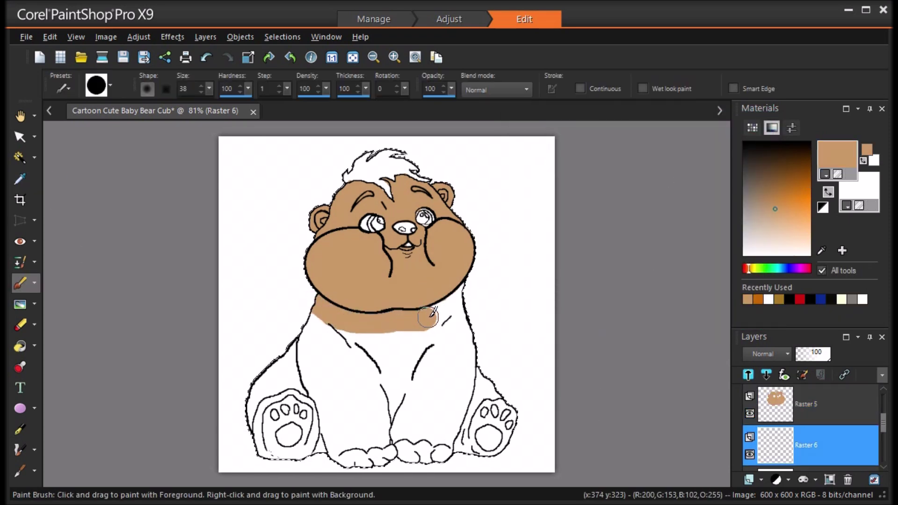
pyautogui.moveTo(312, 346)
pyautogui.mouseDown()
pyautogui.moveTo(316, 315)
pyautogui.moveTo(359, 337)
pyautogui.moveTo(397, 336)
pyautogui.mouseUp()
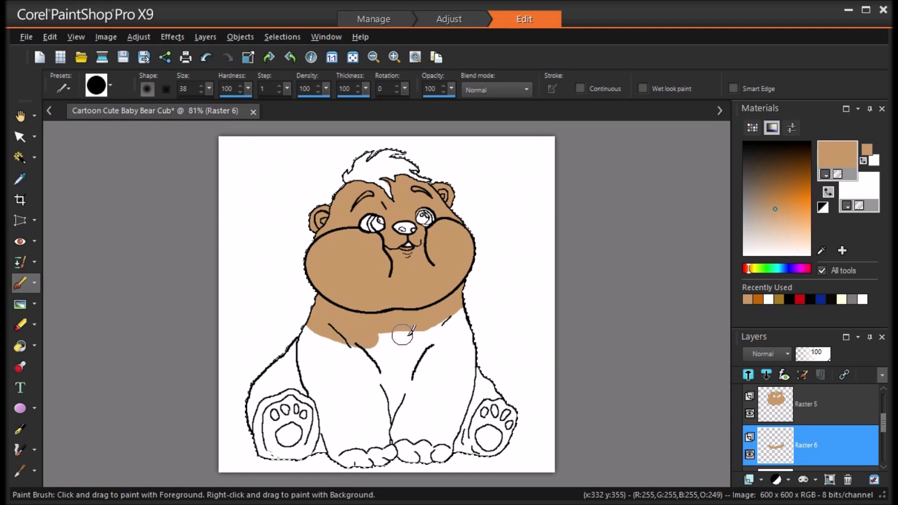
pyautogui.moveTo(210, 89); pyautogui.dragTo(220, 108)
pyautogui.moveTo(309, 351); pyautogui.dragTo(380, 363)
pyautogui.moveTo(501, 339)
pyautogui.mouseDown()
pyautogui.moveTo(494, 362)
pyautogui.moveTo(451, 373)
pyautogui.moveTo(430, 423)
pyautogui.moveTo(437, 403)
pyautogui.moveTo(459, 372)
pyautogui.moveTo(432, 444)
pyautogui.moveTo(432, 434)
pyautogui.moveTo(439, 411)
pyautogui.moveTo(441, 457)
pyautogui.moveTo(456, 470)
pyautogui.mouseUp()
pyautogui.moveTo(366, 456); pyautogui.dragTo(353, 406)
pyautogui.moveTo(336, 372)
pyautogui.mouseDown()
pyautogui.moveTo(371, 406)
pyautogui.moveTo(382, 448)
pyautogui.mouseUp()
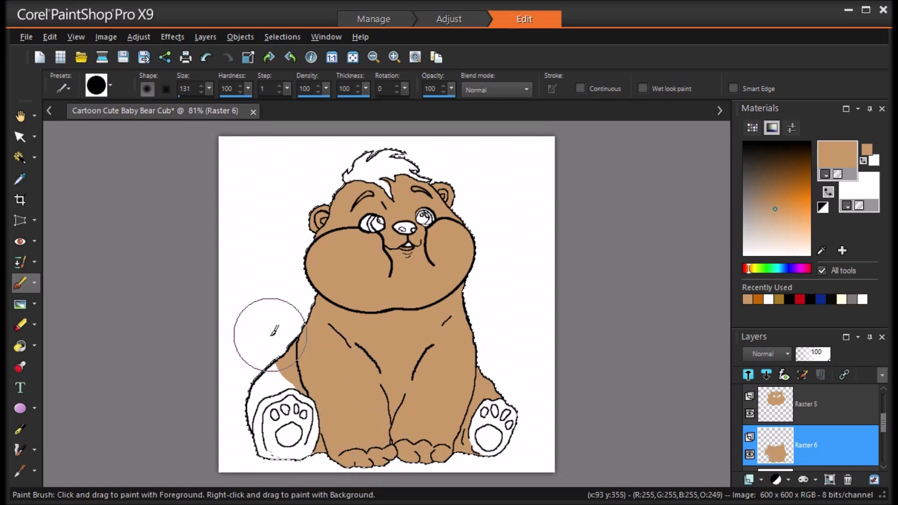
pyautogui.moveTo(262, 360)
pyautogui.mouseDown()
pyautogui.moveTo(288, 353)
pyautogui.moveTo(230, 382)
pyautogui.moveTo(219, 411)
pyautogui.mouseUp()
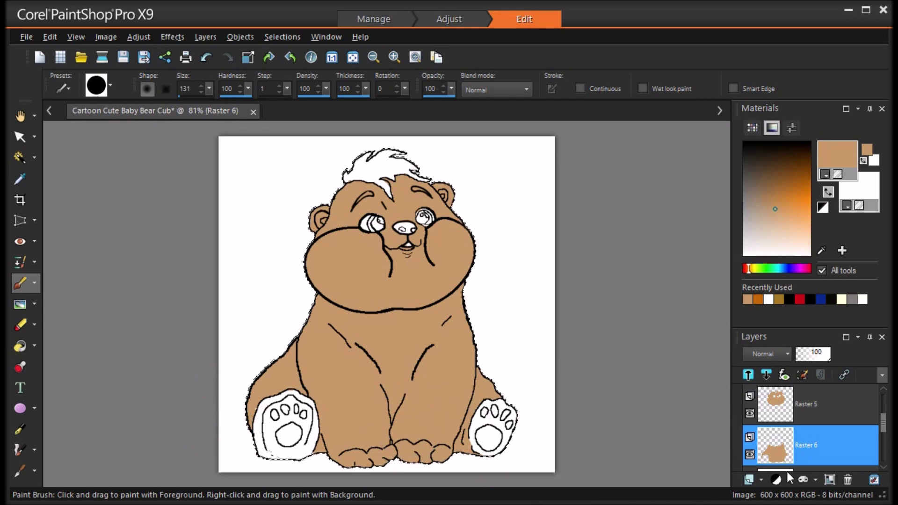
# Step: Add a new raster layer and paint the soles of both feet tan on it
pyautogui.click(762, 480)
pyautogui.click(808, 378)
pyautogui.click(494, 424)
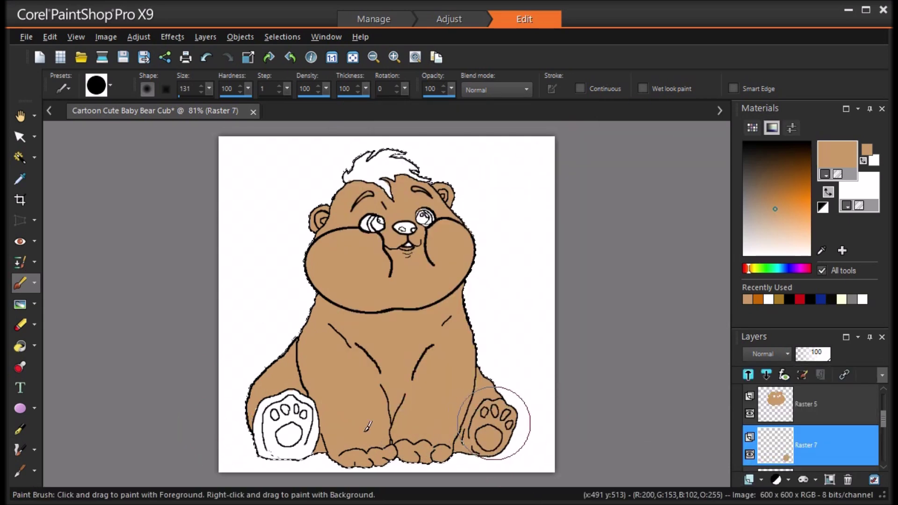
# Step: Add a new raster layer with default settings directly above the head layer, Raster 5
pyautogui.click(761, 481)
pyautogui.click(795, 370)
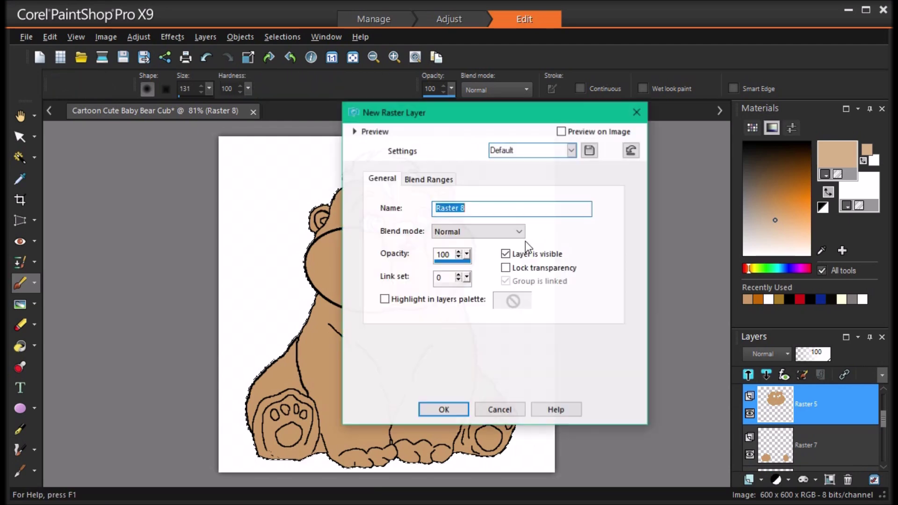
pyautogui.click(440, 413)
pyautogui.moveTo(388, 182); pyautogui.dragTo(333, 140)
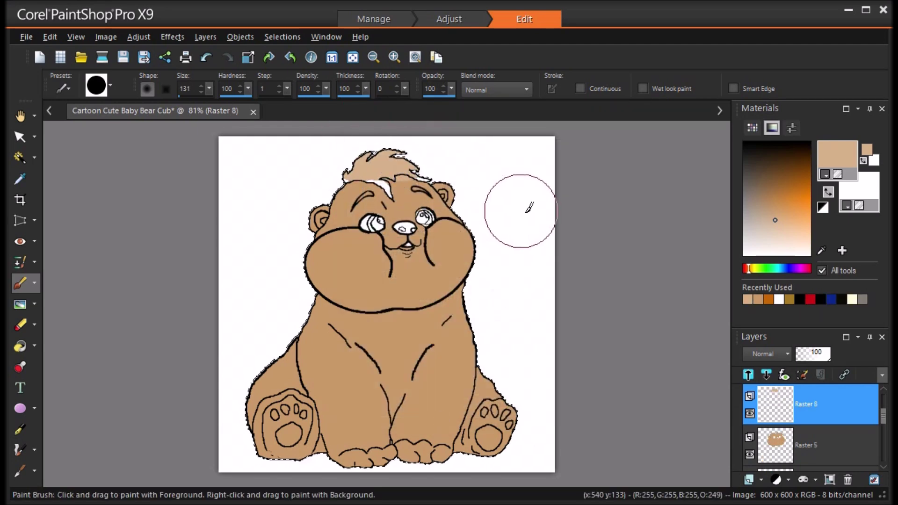
pyautogui.click(207, 57)
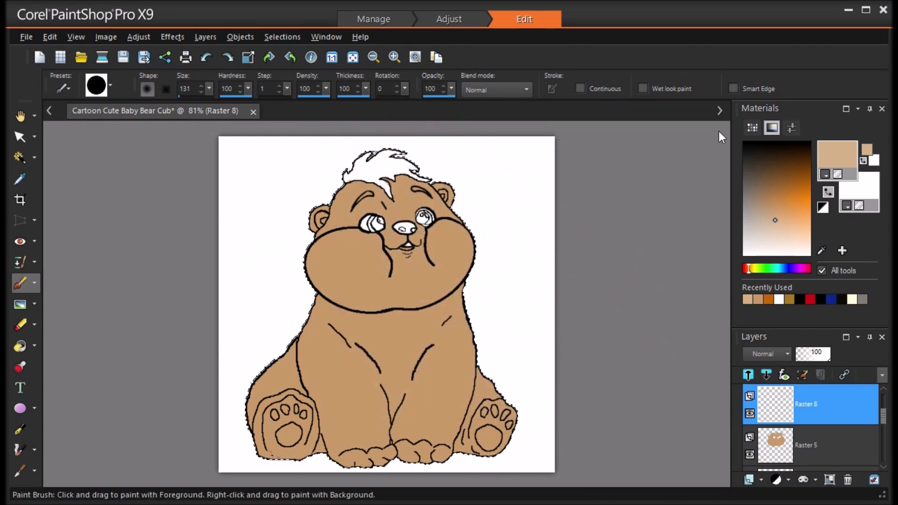
pyautogui.click(838, 154)
pyautogui.click(548, 207)
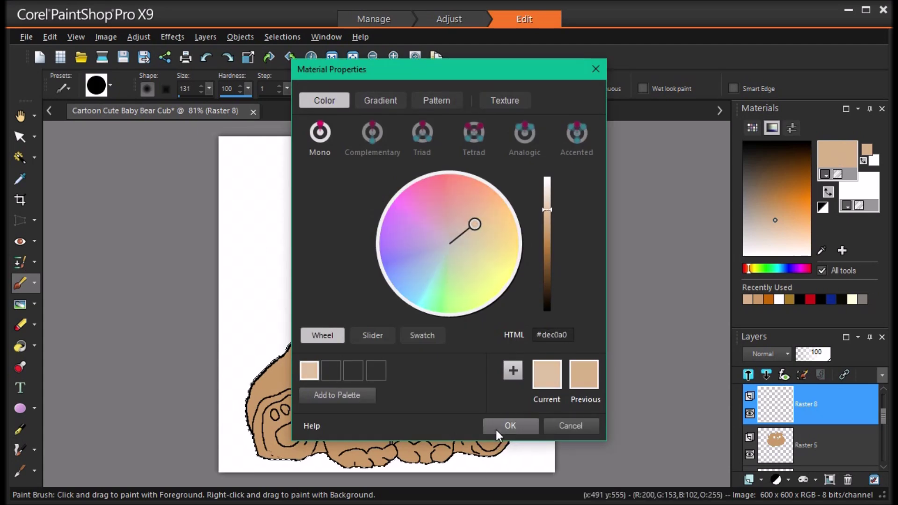
pyautogui.click(499, 431)
pyautogui.moveTo(378, 141); pyautogui.dragTo(378, 141)
pyautogui.click(758, 300)
pyautogui.click(206, 58)
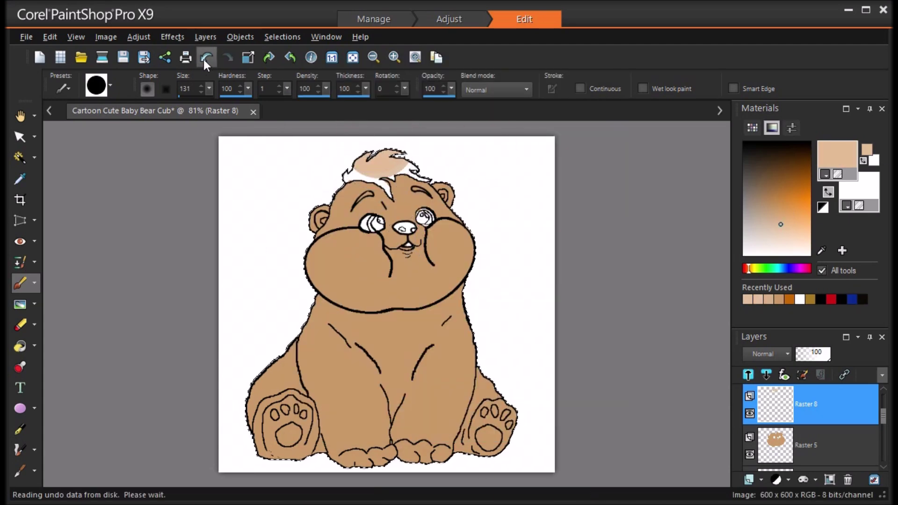
# Step: Choose a pale cream yellow, outline the hair tuft with a size 5 brush and flood fill its inside
pyautogui.click(750, 269)
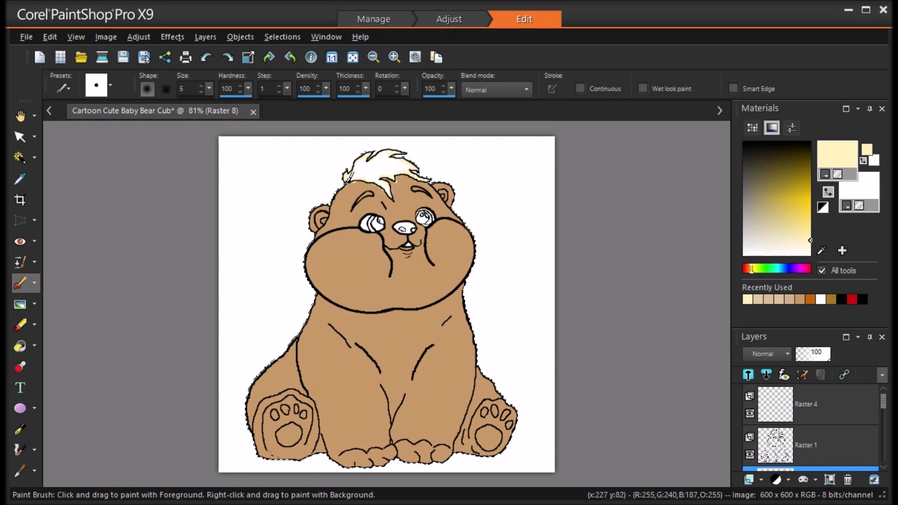
pyautogui.click(19, 345)
pyautogui.click(402, 174)
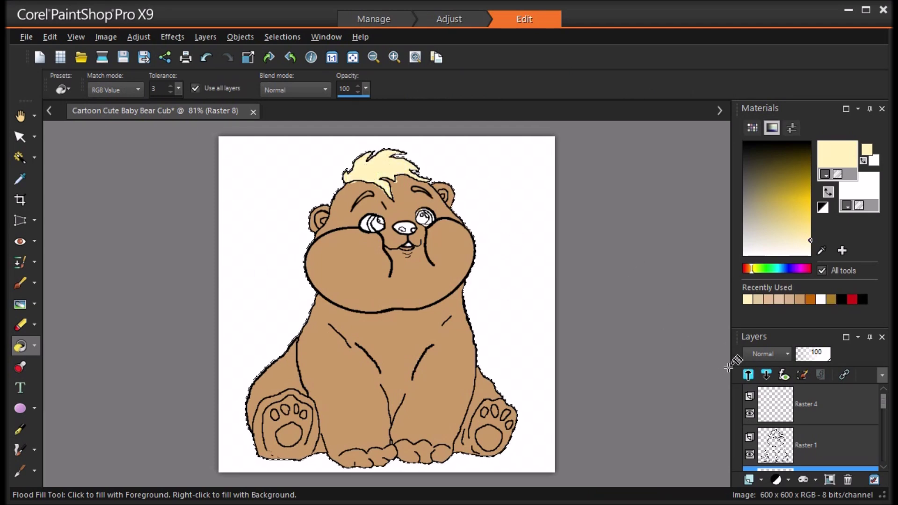
# Step: Pick a darker beige as the foreground colour and add a new raster layer with default settings
pyautogui.click(759, 299)
pyautogui.click(761, 480)
pyautogui.click(763, 371)
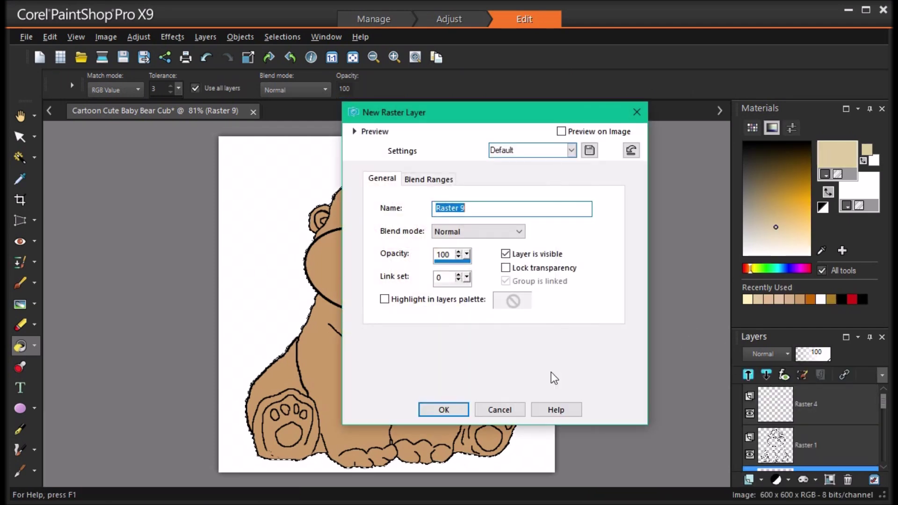
pyautogui.click(450, 409)
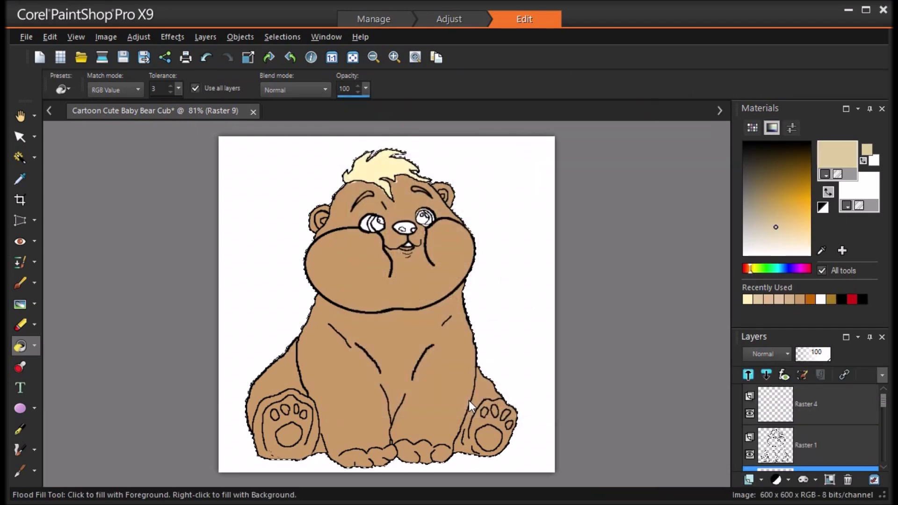
# Step: Lower the opacity of the bear's line-art layer to soften the black outlines
pyautogui.click(813, 355)
pyautogui.moveTo(814, 355); pyautogui.dragTo(804, 355)
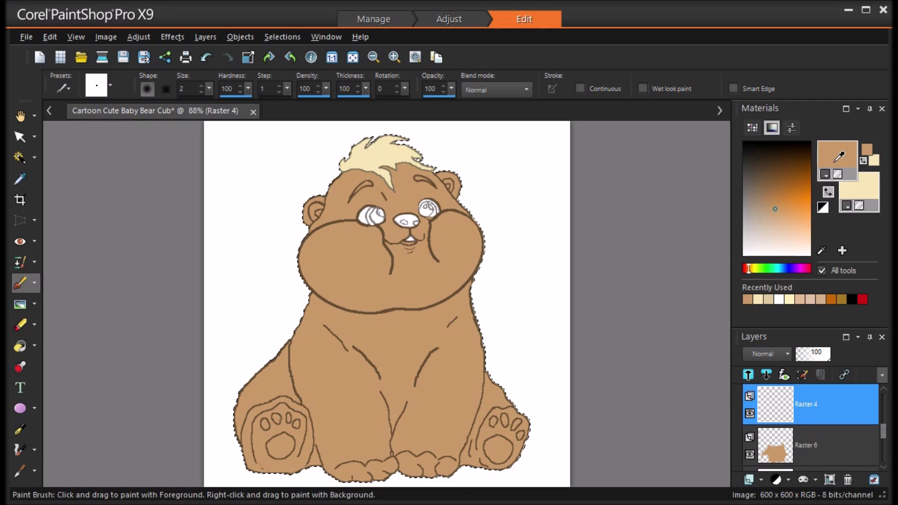
# Step: Set the foreground to dark brown and paint a shadow band under the cheeks on Raster 4 with a size 29 brush
pyautogui.click(839, 155)
pyautogui.moveTo(552, 265); pyautogui.dragTo(552, 346)
pyautogui.click(509, 426)
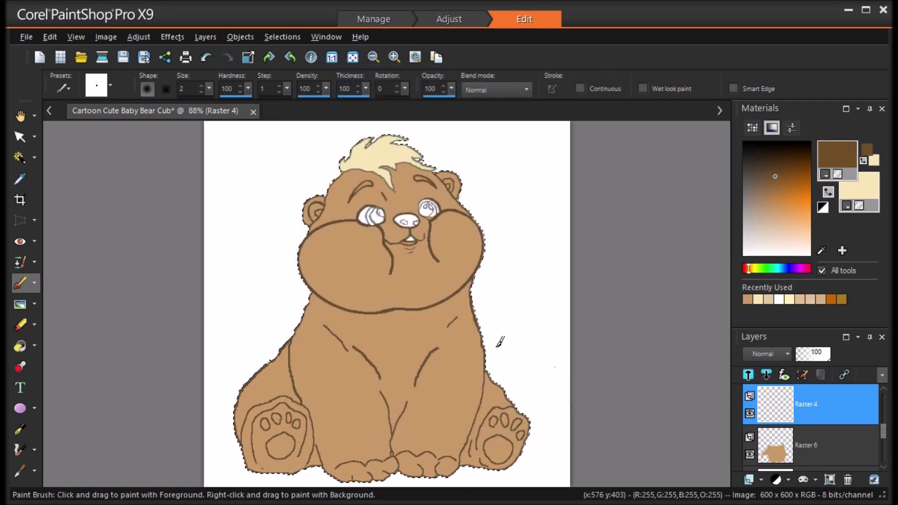
pyautogui.moveTo(210, 88); pyautogui.dragTo(214, 90)
pyautogui.moveTo(314, 296)
pyautogui.mouseDown()
pyautogui.moveTo(354, 322)
pyautogui.moveTo(427, 318)
pyautogui.moveTo(468, 286)
pyautogui.moveTo(456, 299)
pyautogui.mouseUp()
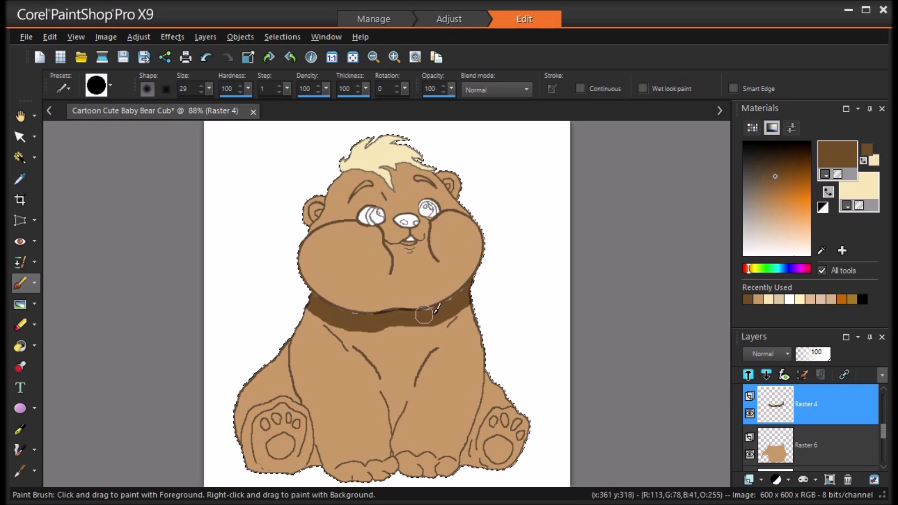
# Step: Paint dark brown shadows down the chest, along the inner arm creases and around both thighs and feet
pyautogui.moveTo(394, 433)
pyautogui.mouseDown()
pyautogui.moveTo(380, 378)
pyautogui.moveTo(361, 350)
pyautogui.mouseUp()
pyautogui.moveTo(337, 316)
pyautogui.mouseDown()
pyautogui.moveTo(369, 337)
pyautogui.moveTo(382, 331)
pyautogui.moveTo(382, 369)
pyautogui.moveTo(401, 413)
pyautogui.moveTo(441, 346)
pyautogui.mouseUp()
pyautogui.moveTo(294, 344)
pyautogui.mouseDown()
pyautogui.moveTo(286, 363)
pyautogui.moveTo(303, 398)
pyautogui.mouseUp()
pyautogui.moveTo(246, 440); pyautogui.dragTo(240, 444)
pyautogui.moveTo(316, 455); pyautogui.dragTo(313, 466)
pyautogui.moveTo(481, 374); pyautogui.dragTo(469, 460)
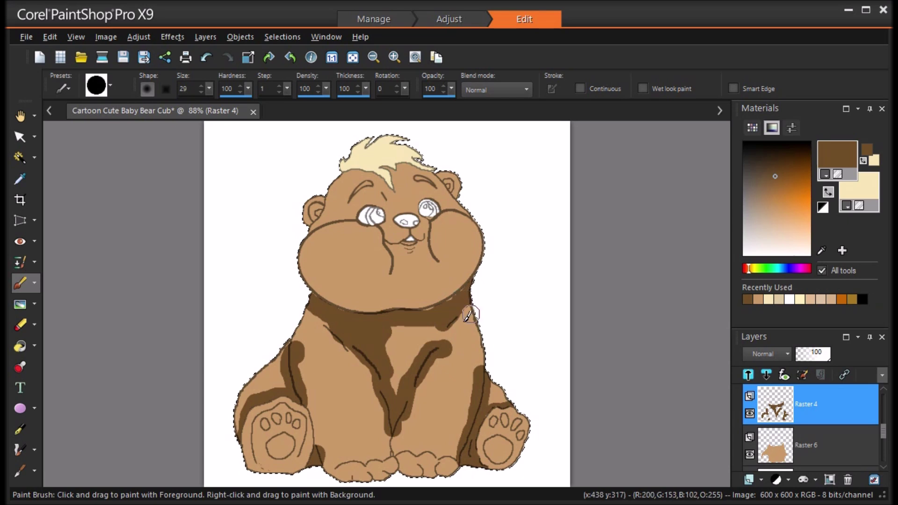
# Step: Trim the excess dark brown shadow along the arms, chest and thighs with a size 19 eraser
pyautogui.click(19, 324)
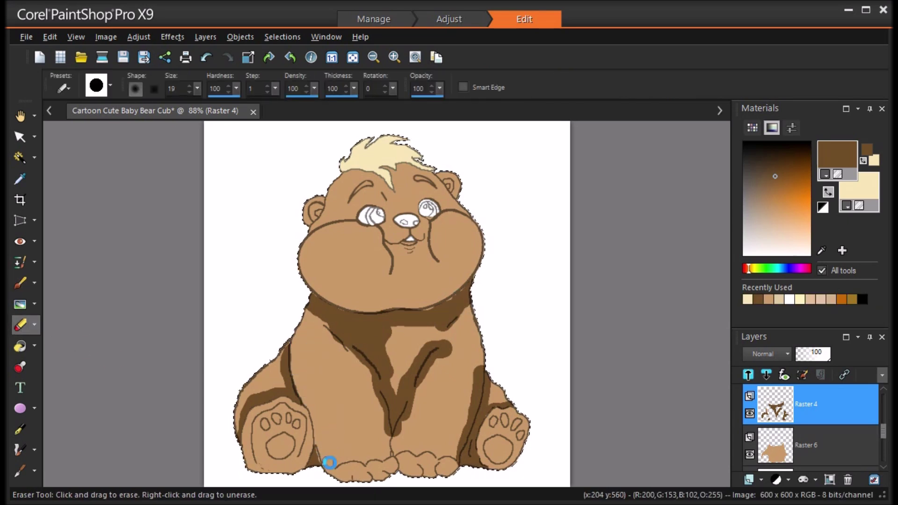
pyautogui.click(206, 57)
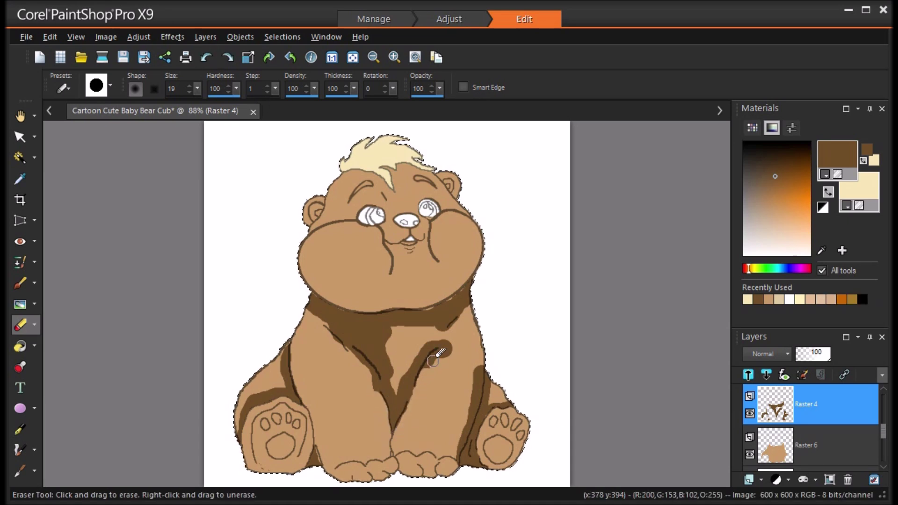
pyautogui.moveTo(449, 353); pyautogui.dragTo(437, 357)
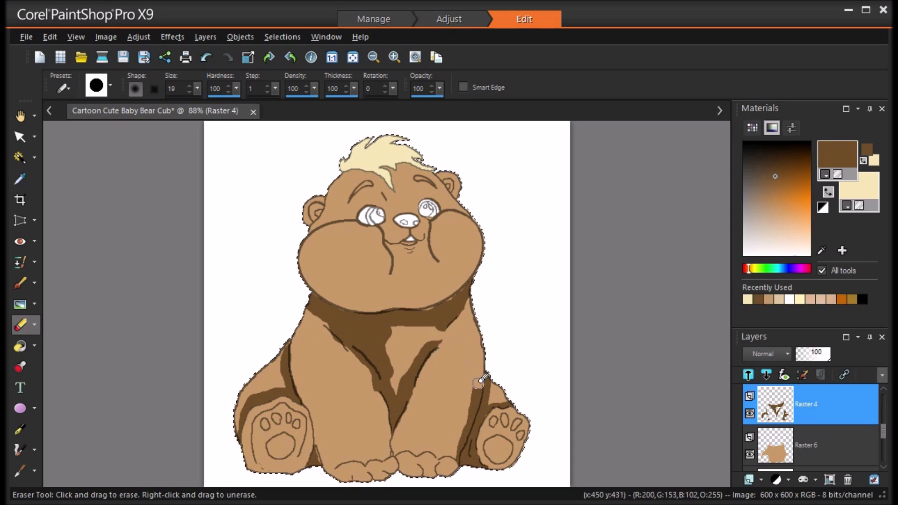
pyautogui.moveTo(474, 411); pyautogui.dragTo(454, 462)
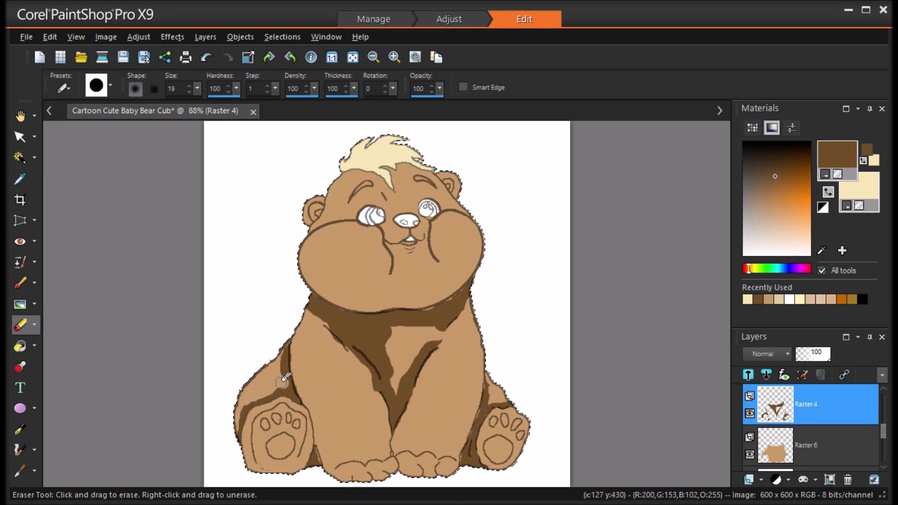
pyautogui.moveTo(360, 363); pyautogui.dragTo(350, 347)
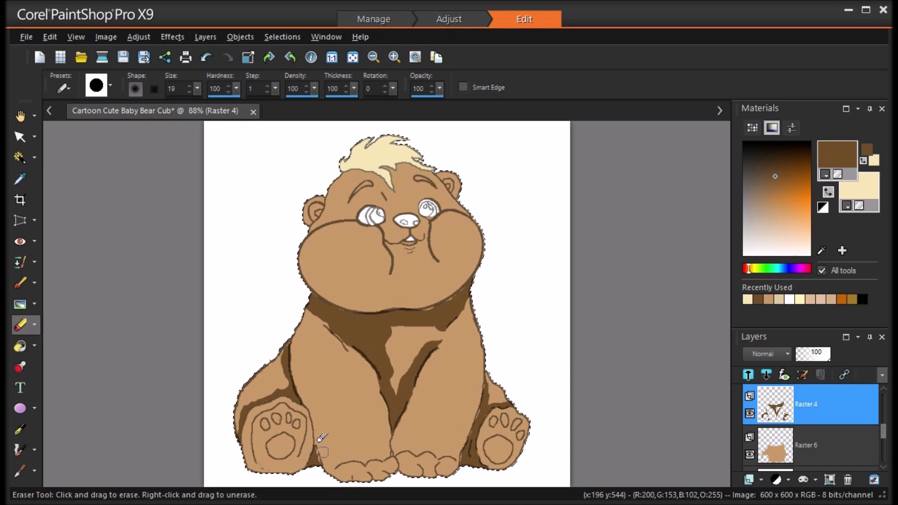
# Step: Blur the Raster 4 shadows twice with the Average filter at aperture 31 and slightly lower the layer's opacity
pyautogui.click(107, 38)
pyautogui.click(356, 259)
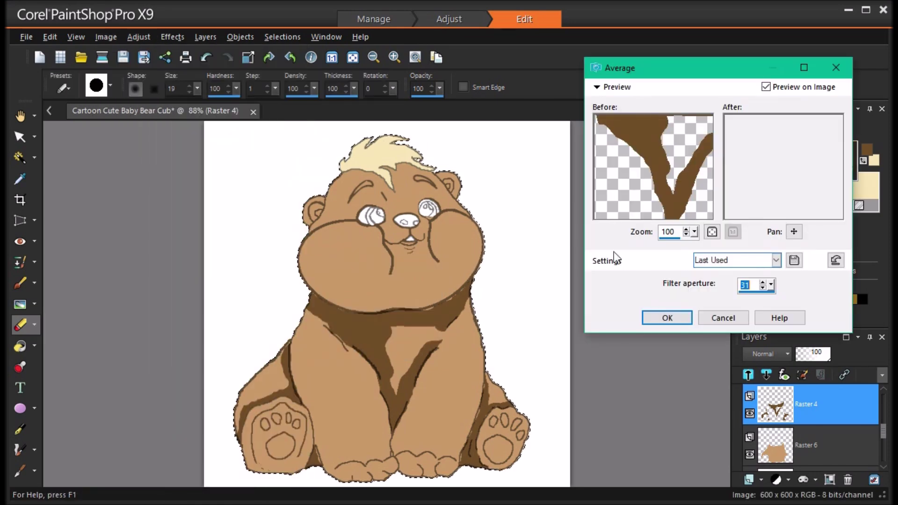
pyautogui.click(668, 318)
pyautogui.click(139, 36)
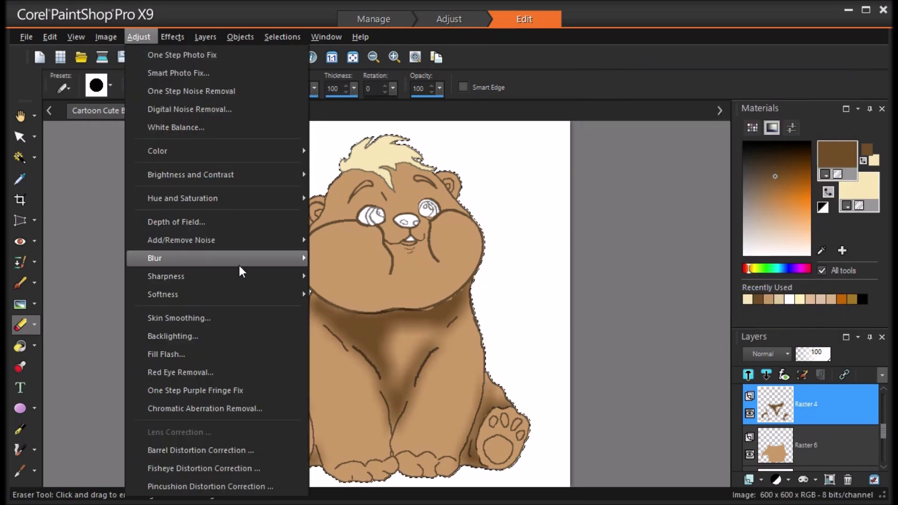
pyautogui.click(356, 259)
pyautogui.click(668, 318)
pyautogui.moveTo(820, 358); pyautogui.dragTo(816, 356)
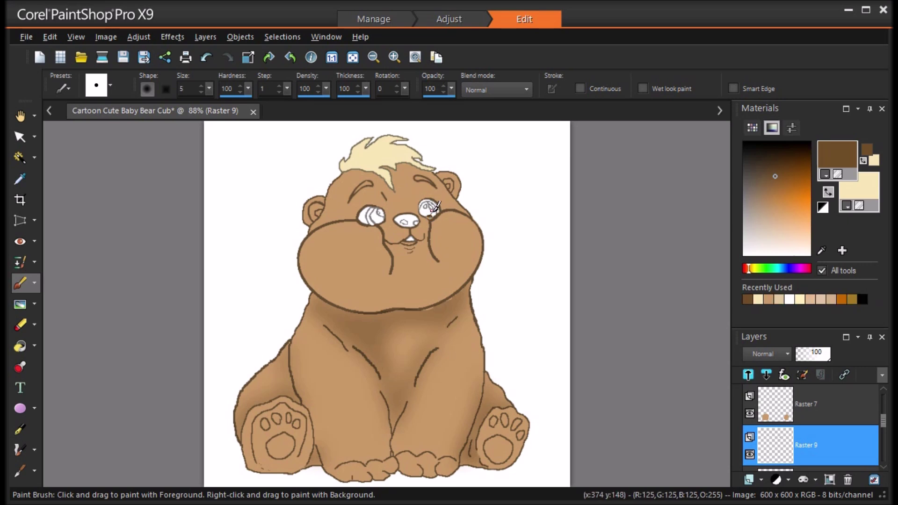
# Step: Move Raster 9 above Raster 5 and paint dark brown shadow lines above both cheeks and around the mouth with a size 5 brush
pyautogui.scroll(3, 435, 206)
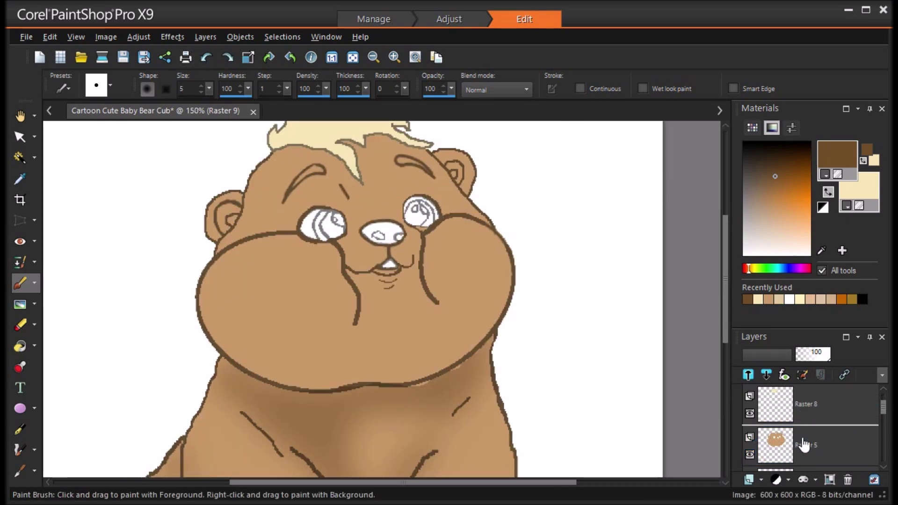
pyautogui.click(798, 445)
pyautogui.moveTo(426, 225); pyautogui.dragTo(418, 229)
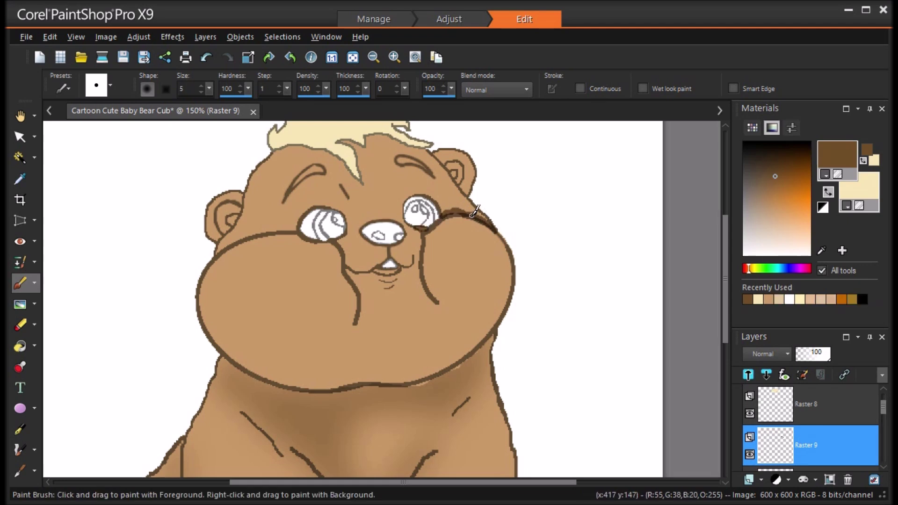
pyautogui.moveTo(296, 228)
pyautogui.mouseDown()
pyautogui.moveTo(276, 226)
pyautogui.moveTo(295, 225)
pyautogui.mouseUp()
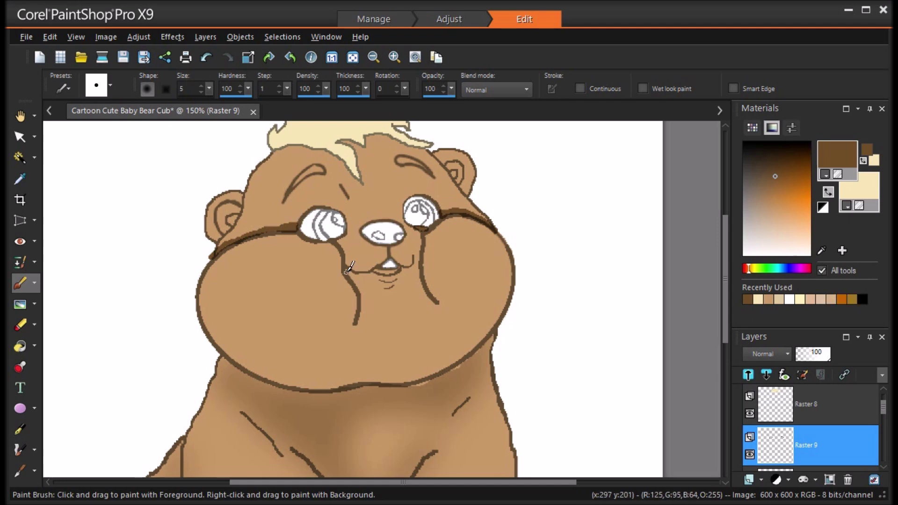
pyautogui.moveTo(365, 276)
pyautogui.mouseDown()
pyautogui.moveTo(354, 277)
pyautogui.moveTo(408, 270)
pyautogui.moveTo(415, 257)
pyautogui.mouseUp()
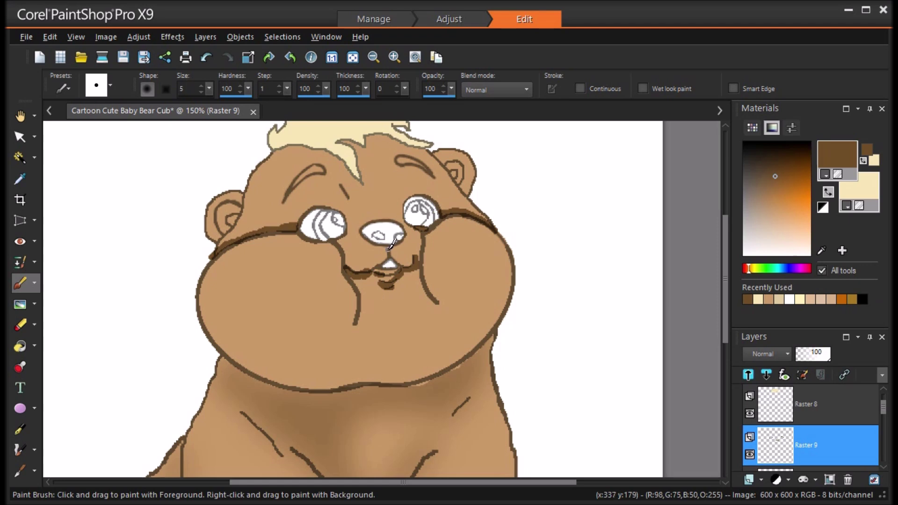
# Step: Trim excess cheek shadow, and paint size 5 dark brown lines along the forehead wrinkle, both cheek creases and around the eyes
pyautogui.click(20, 325)
pyautogui.moveTo(197, 89); pyautogui.dragTo(176, 125)
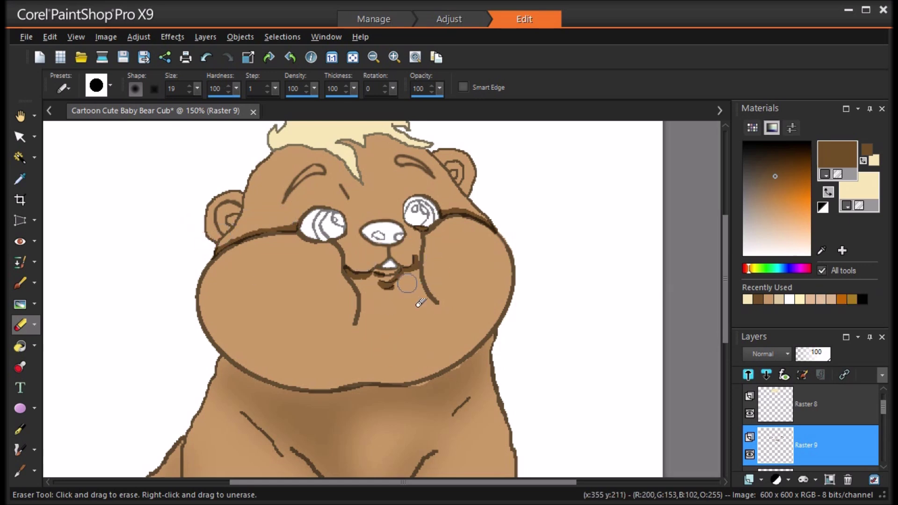
pyautogui.press('b')
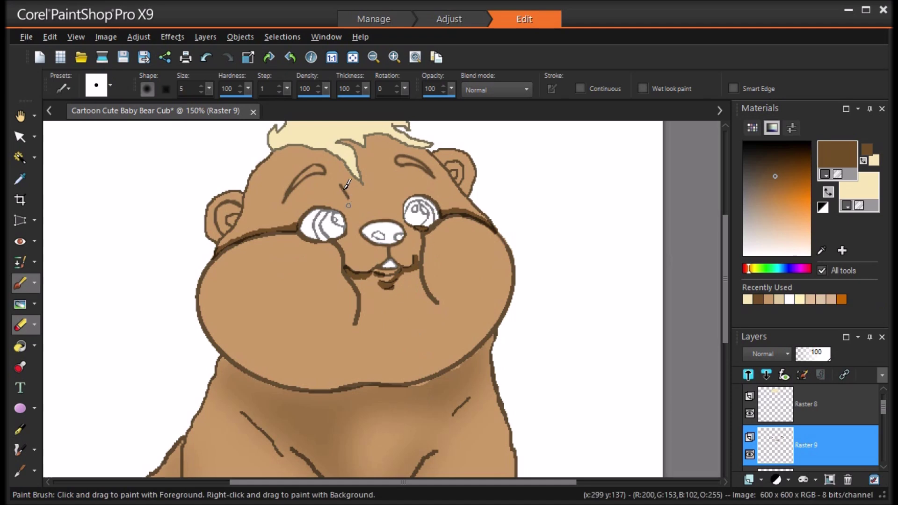
pyautogui.moveTo(340, 186); pyautogui.dragTo(349, 195)
pyautogui.moveTo(426, 232); pyautogui.dragTo(421, 257)
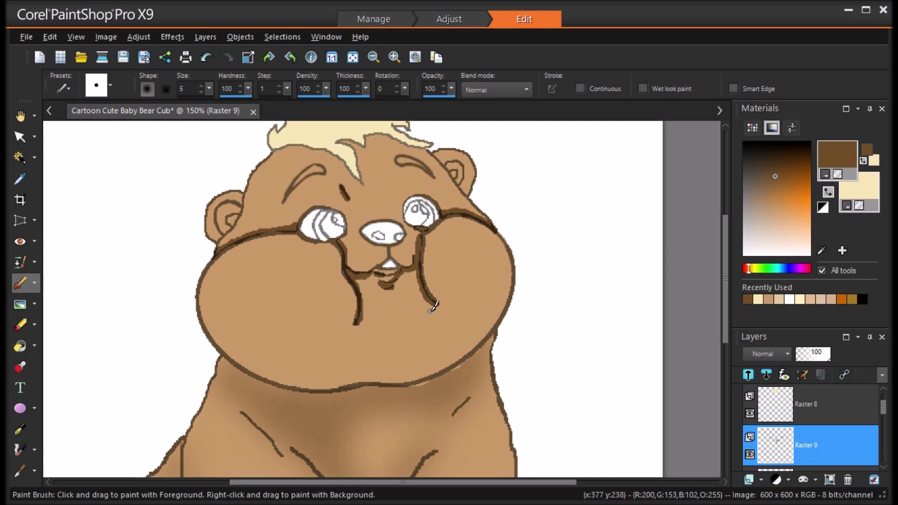
pyautogui.moveTo(338, 241); pyautogui.dragTo(344, 222)
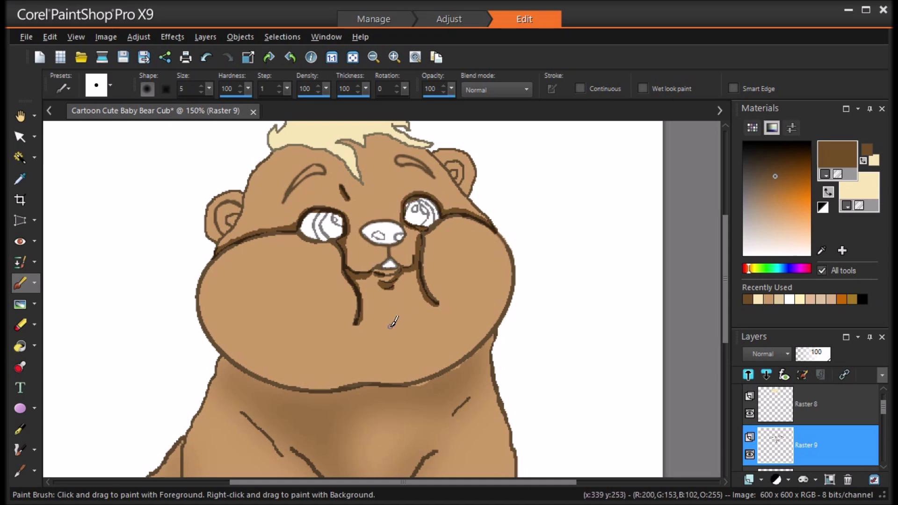
# Step: Erase the dark brown paint spilling inside both eyes on Raster 9
pyautogui.click(20, 324)
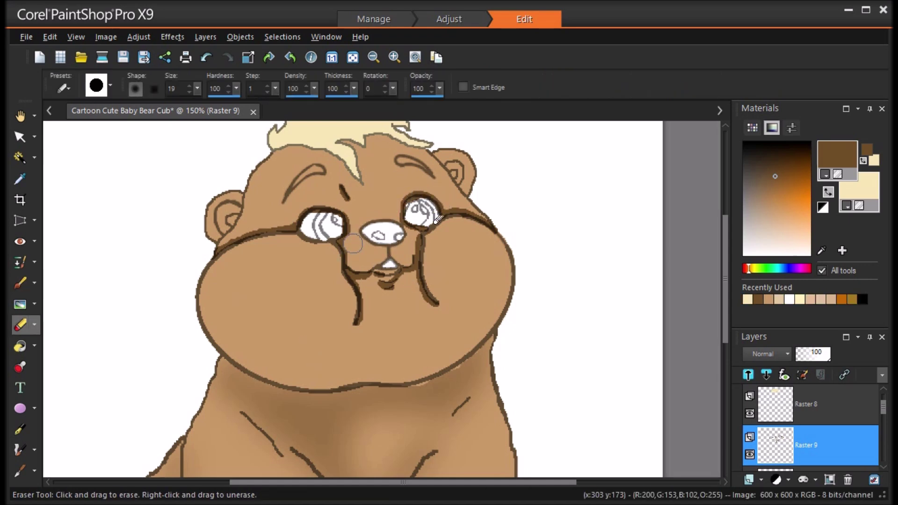
pyautogui.moveTo(334, 226); pyautogui.dragTo(328, 224)
pyautogui.moveTo(413, 207); pyautogui.dragTo(420, 218)
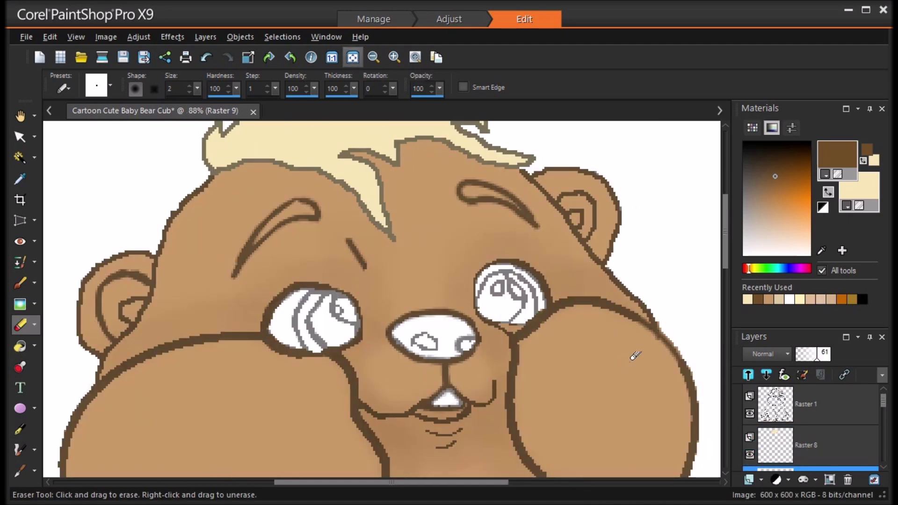
pyautogui.scroll(-5, 634, 357)
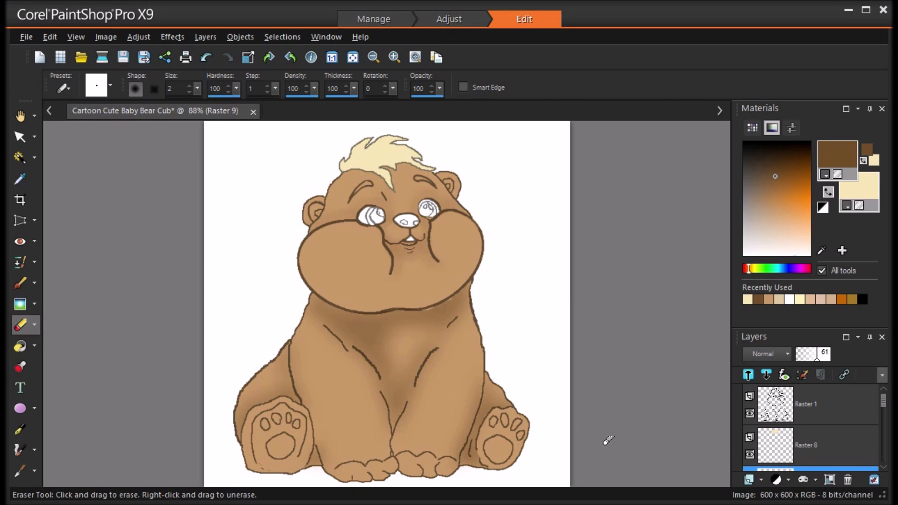
# Step: Add a new raster layer directly above Raster 9 and set the eraser size to 4
pyautogui.scroll(-1, 806, 449)
pyautogui.click(749, 480)
pyautogui.click(794, 371)
pyautogui.press('Return')
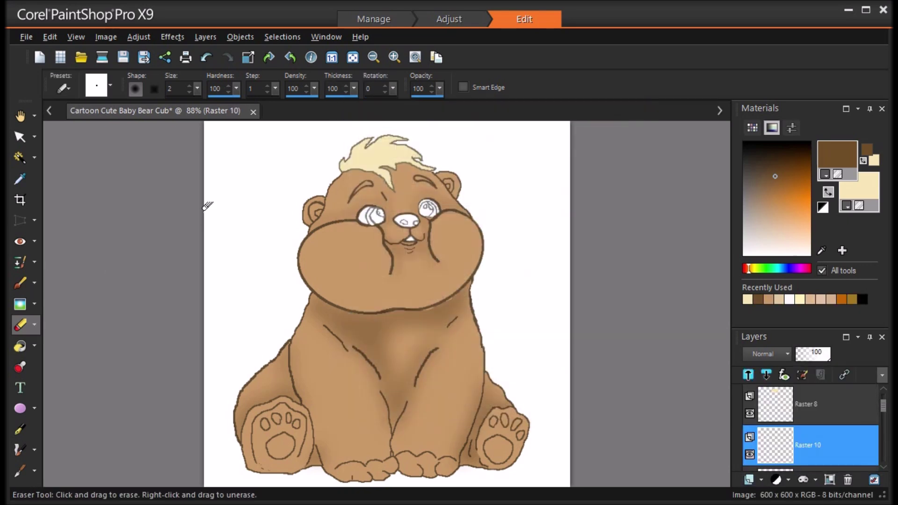
pyautogui.click(189, 85)
pyautogui.click(189, 86)
# Step: Paint dark brown shadows along the inner side of both ears and along the mouth line with a size 5 brush
pyautogui.scroll(4, 308, 201)
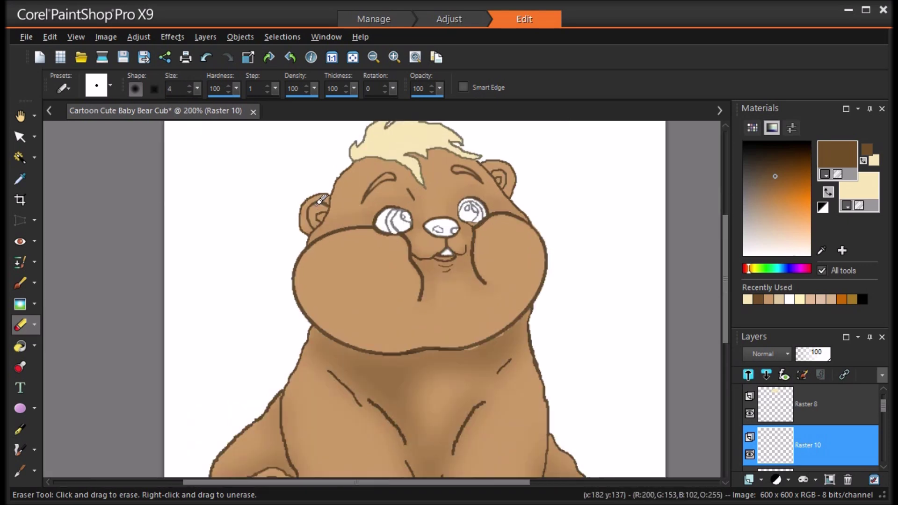
pyautogui.scroll(1, 322, 200)
pyautogui.click(20, 282)
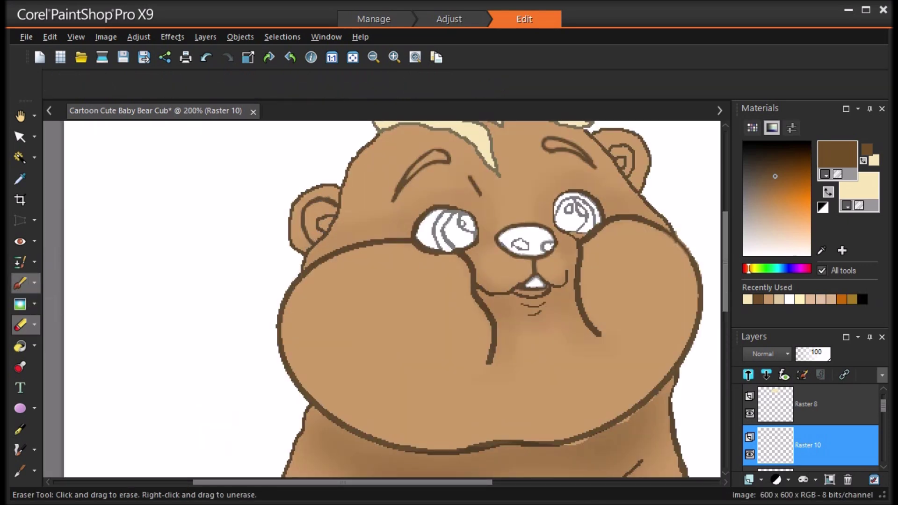
pyautogui.moveTo(304, 248)
pyautogui.mouseDown()
pyautogui.moveTo(332, 218)
pyautogui.moveTo(341, 185)
pyautogui.mouseUp()
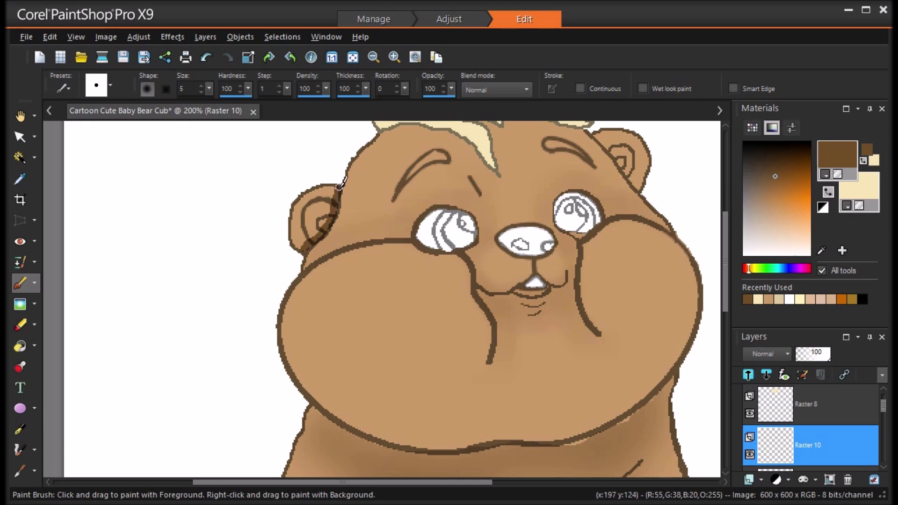
pyautogui.moveTo(601, 131); pyautogui.dragTo(638, 190)
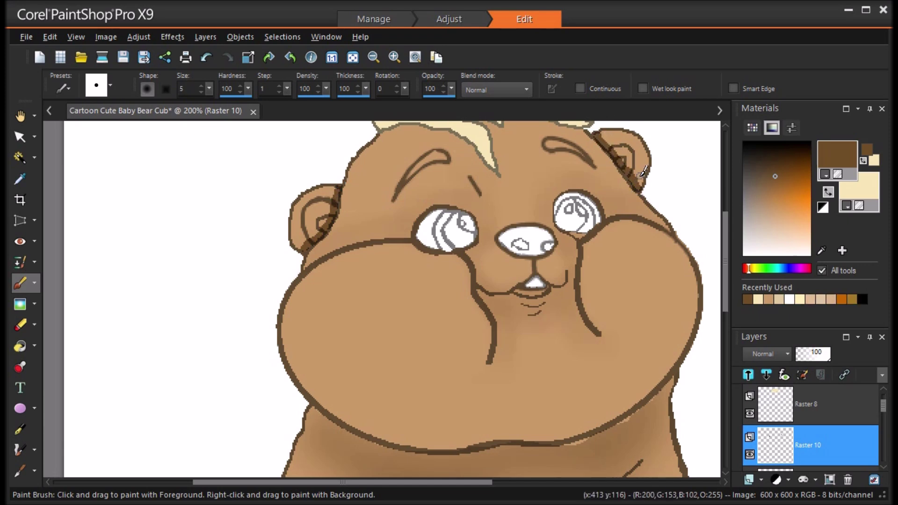
pyautogui.scroll(2, 523, 161)
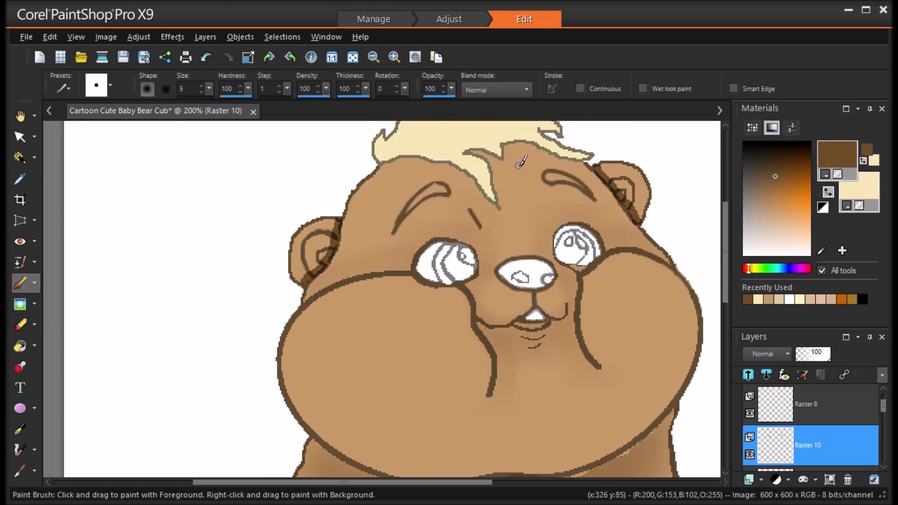
pyautogui.moveTo(517, 330); pyautogui.dragTo(563, 320)
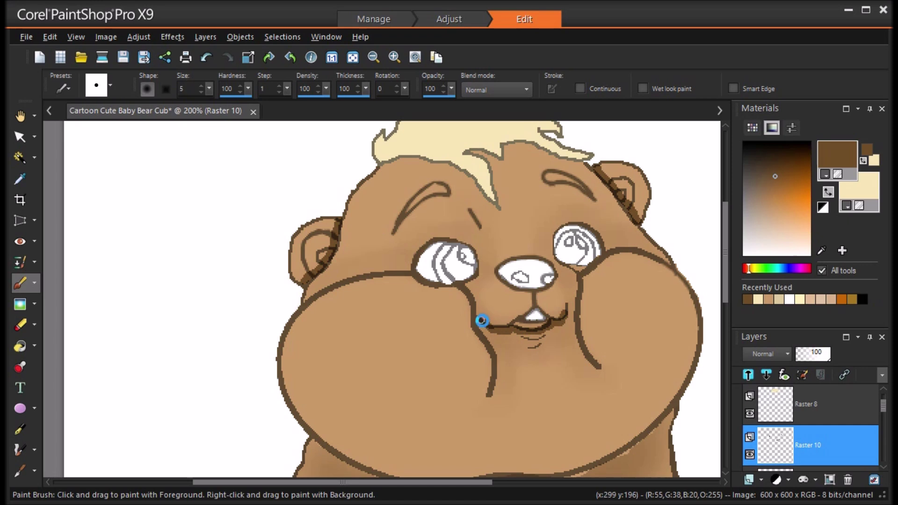
# Step: Touch up the left ear's shadow on Raster 10 with a size 4 eraser, undoing the stray erasure
pyautogui.click(20, 324)
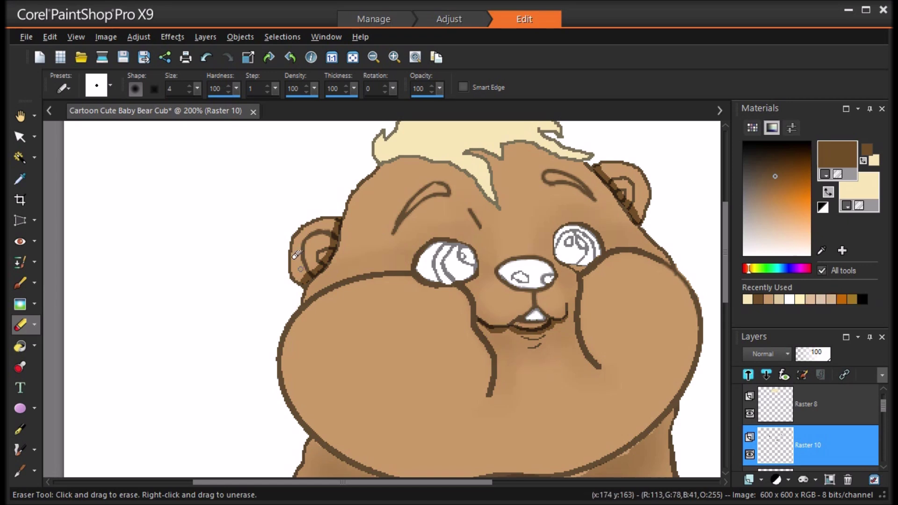
pyautogui.hotkey('ctrl', 'z')
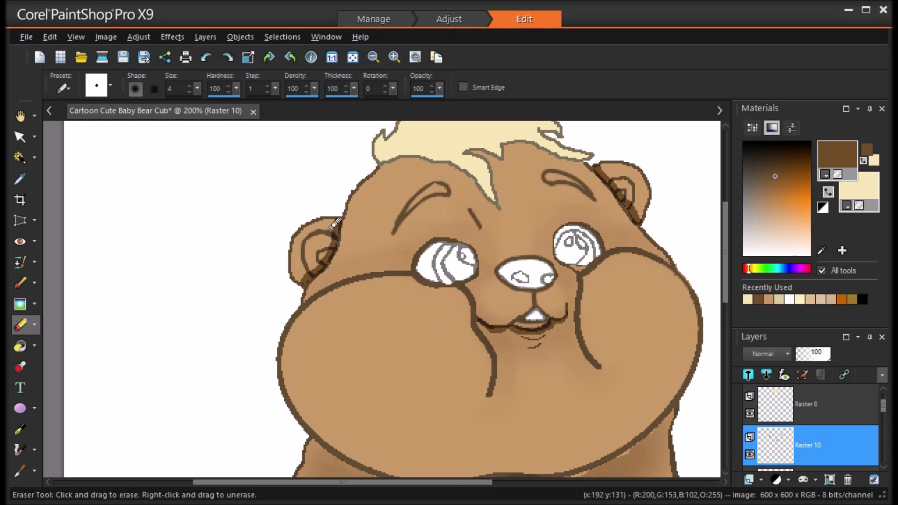
pyautogui.click(307, 274)
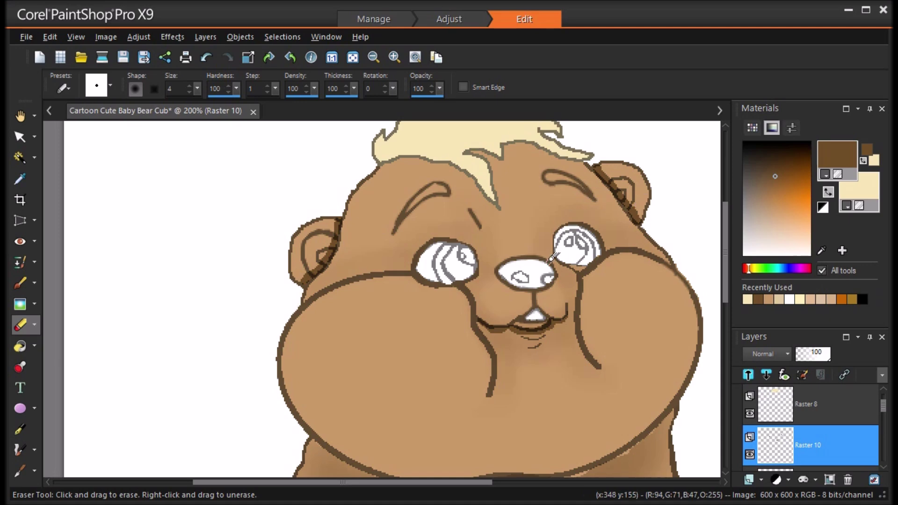
# Step: Blur the ear and mouth shadows on Raster 10 with the Average filter at aperture 17
pyautogui.click(138, 37)
pyautogui.moveTo(203, 257)
pyautogui.click(336, 256)
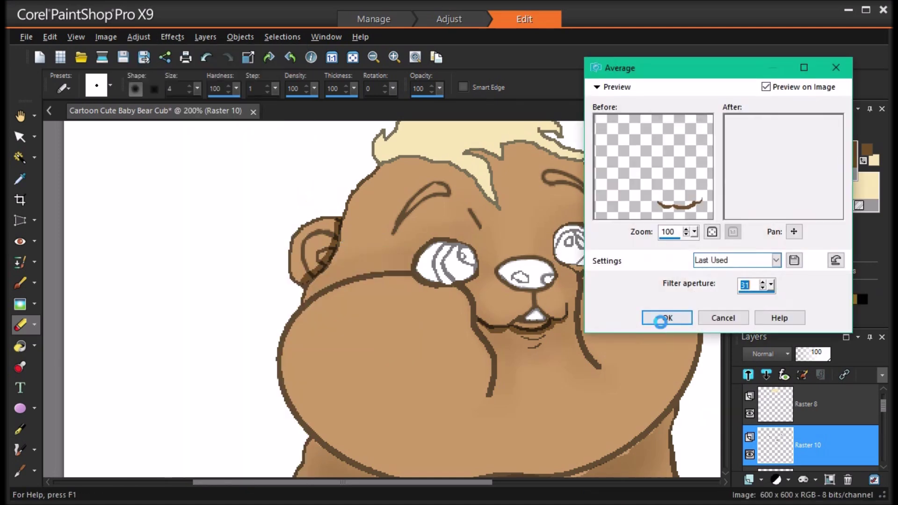
pyautogui.moveTo(771, 285); pyautogui.dragTo(735, 298)
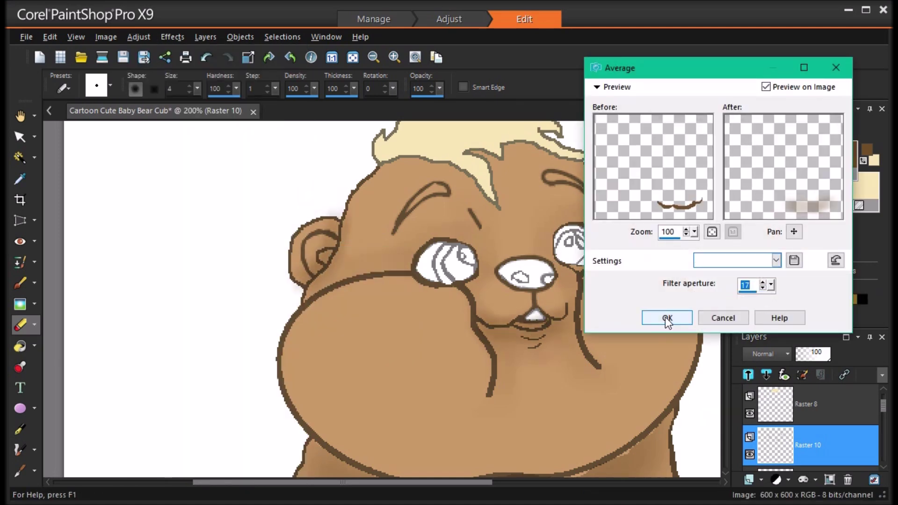
pyautogui.click(668, 318)
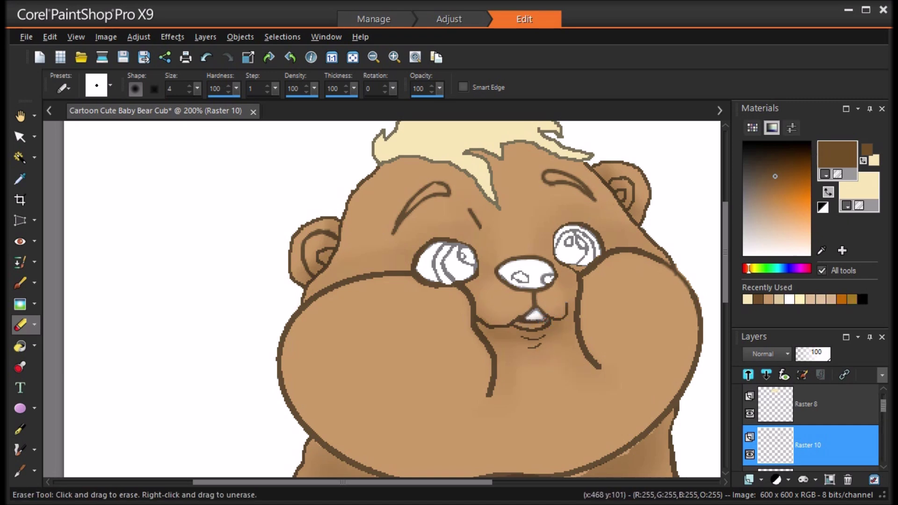
# Step: Hide the Raster 1 line art to examine the shading on the body and face, and show it again
pyautogui.click(353, 57)
pyautogui.scroll(1, 819, 430)
pyautogui.click(749, 413)
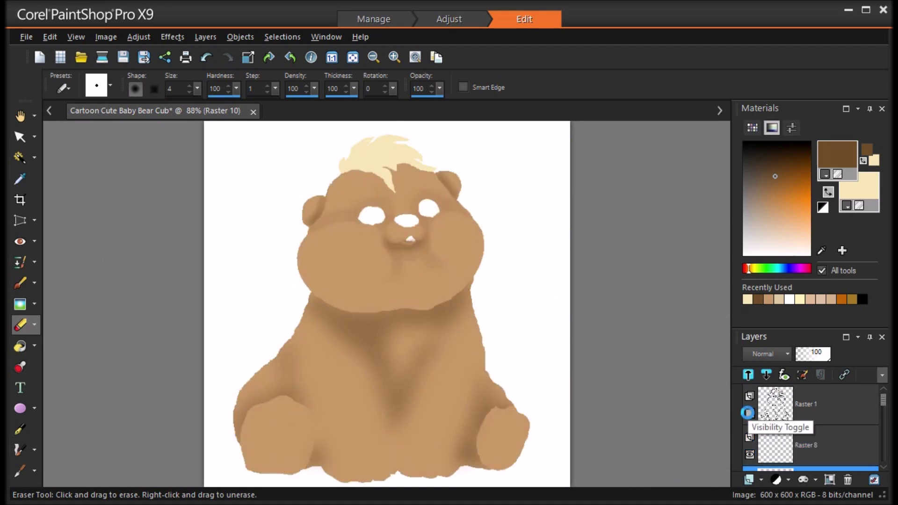
pyautogui.scroll(3, 414, 237)
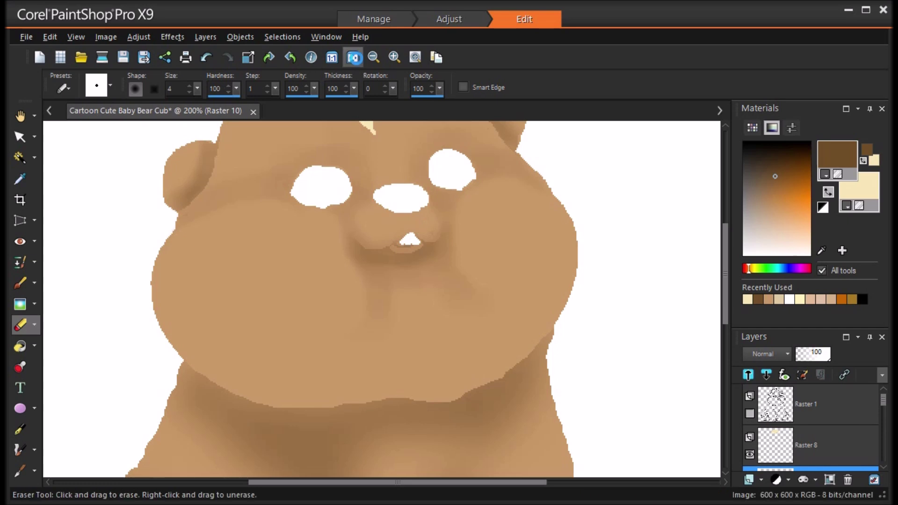
pyautogui.click(353, 57)
pyautogui.click(750, 413)
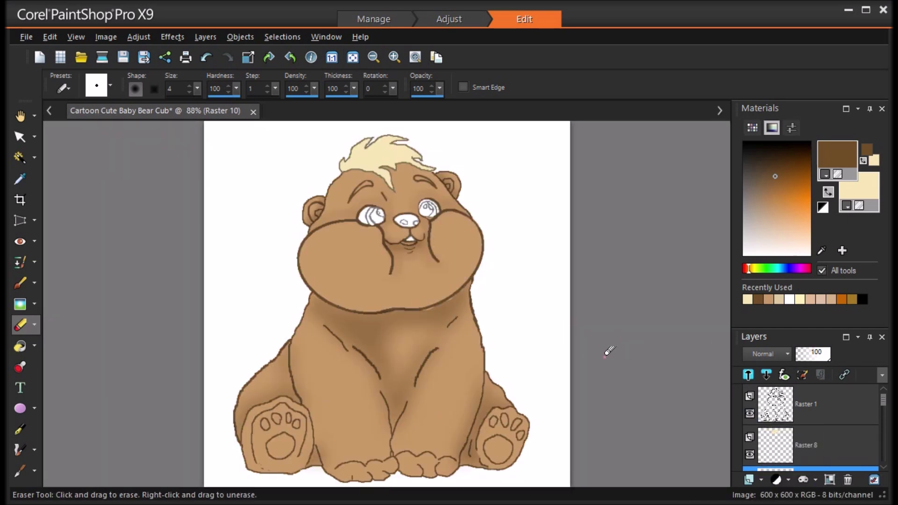
# Step: On Raster 9, paint dark brown shadow lines over and between the toes of both front paws with a size 5 brush
pyautogui.press('b')
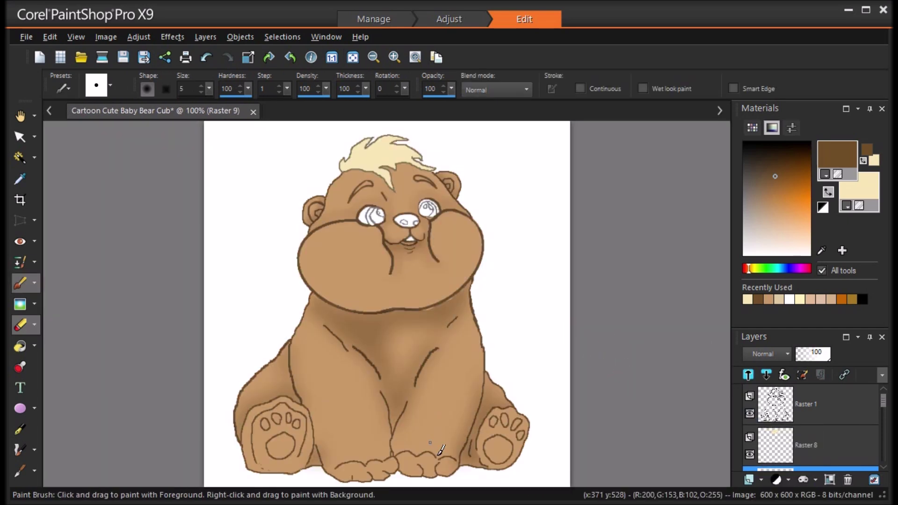
pyautogui.scroll(2, 436, 453)
pyautogui.moveTo(724, 318); pyautogui.dragTo(723, 343)
pyautogui.scroll(1, 411, 427)
pyautogui.moveTo(460, 402); pyautogui.dragTo(452, 389)
pyautogui.moveTo(367, 388); pyautogui.dragTo(508, 399)
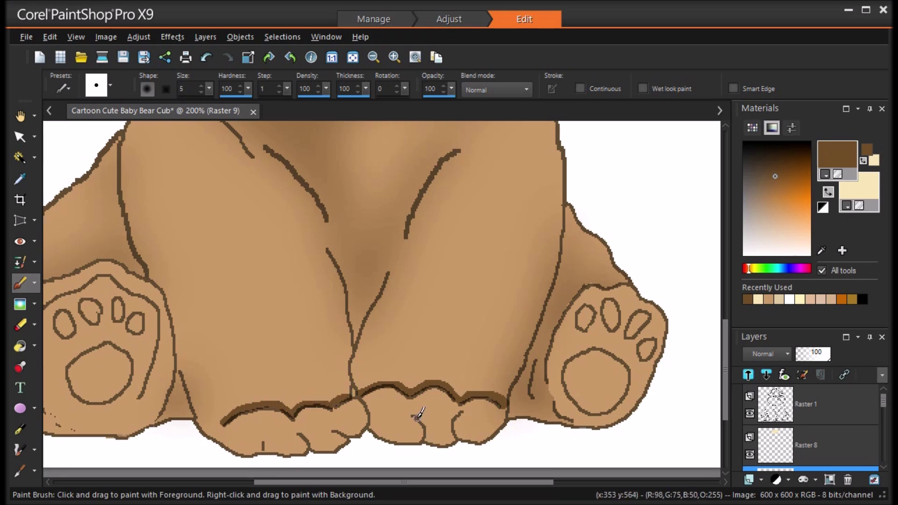
pyautogui.moveTo(367, 397); pyautogui.dragTo(373, 426)
pyautogui.moveTo(263, 439)
pyautogui.mouseDown()
pyautogui.moveTo(261, 449)
pyautogui.moveTo(350, 442)
pyautogui.mouseUp()
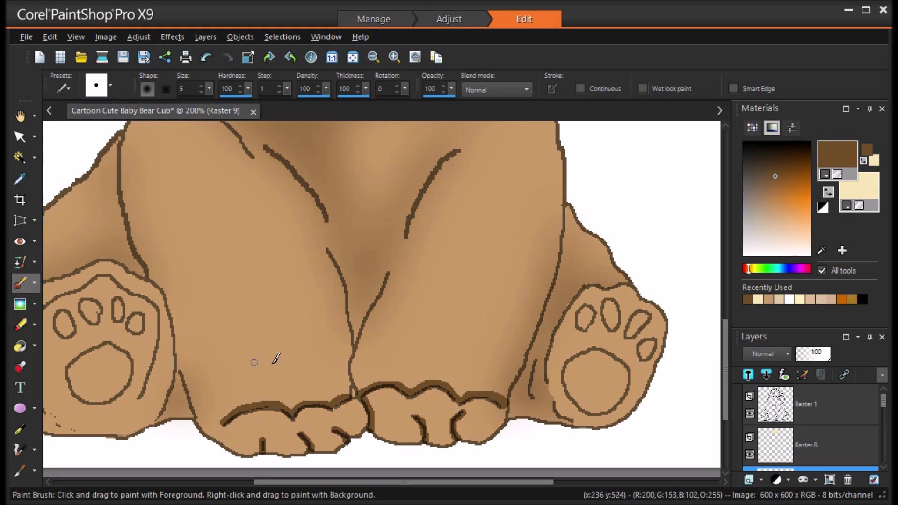
# Step: Soften the toe shadows on Raster 9 with the Soften Brush and blur them with the Average filter at aperture 11
pyautogui.click(20, 303)
pyautogui.moveTo(300, 403)
pyautogui.mouseDown()
pyautogui.moveTo(345, 423)
pyautogui.moveTo(352, 399)
pyautogui.moveTo(478, 382)
pyautogui.moveTo(393, 381)
pyautogui.moveTo(437, 397)
pyautogui.mouseUp()
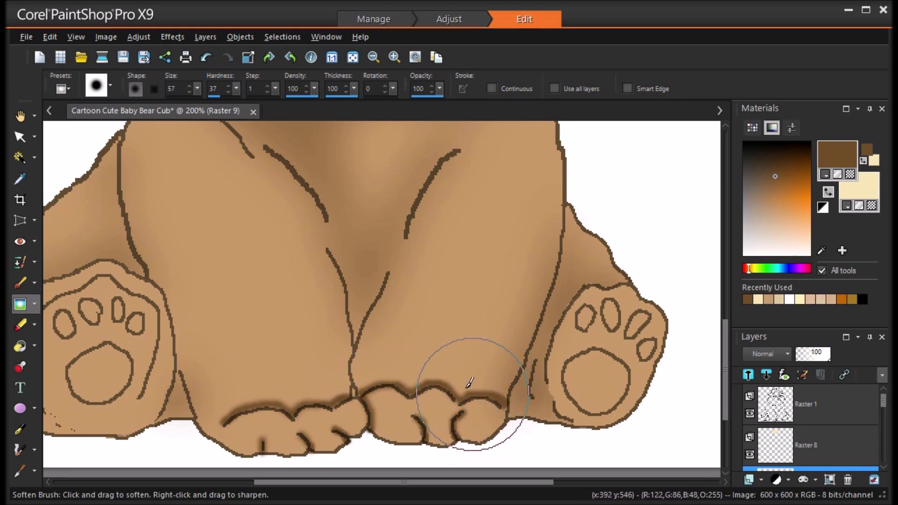
pyautogui.click(140, 35)
pyautogui.click(332, 260)
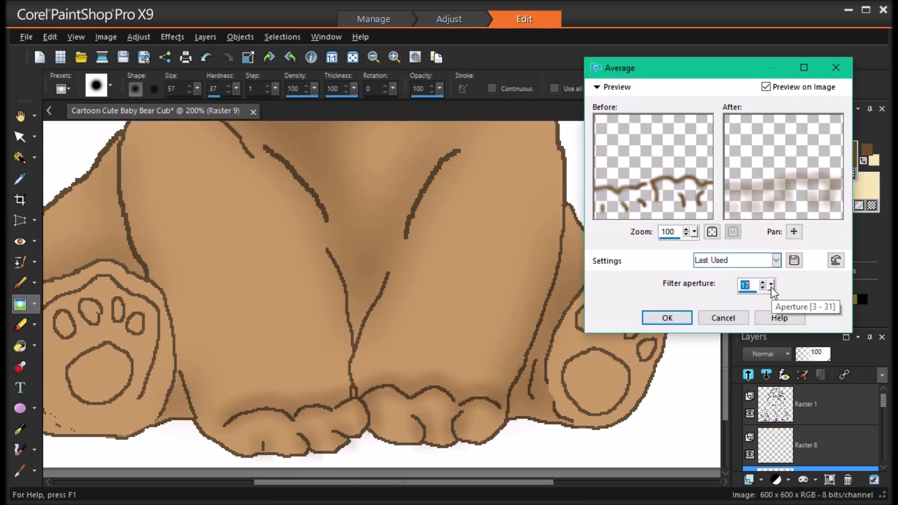
pyautogui.moveTo(772, 288); pyautogui.dragTo(756, 288)
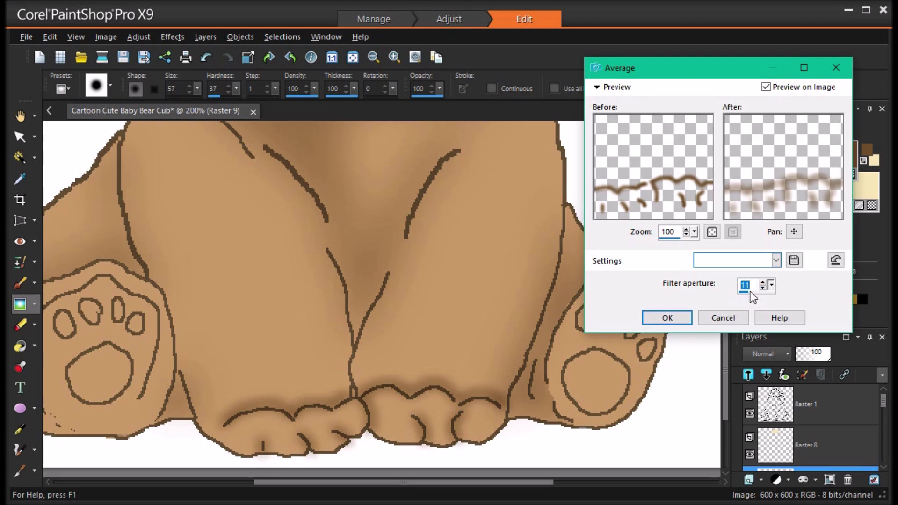
pyautogui.click(667, 317)
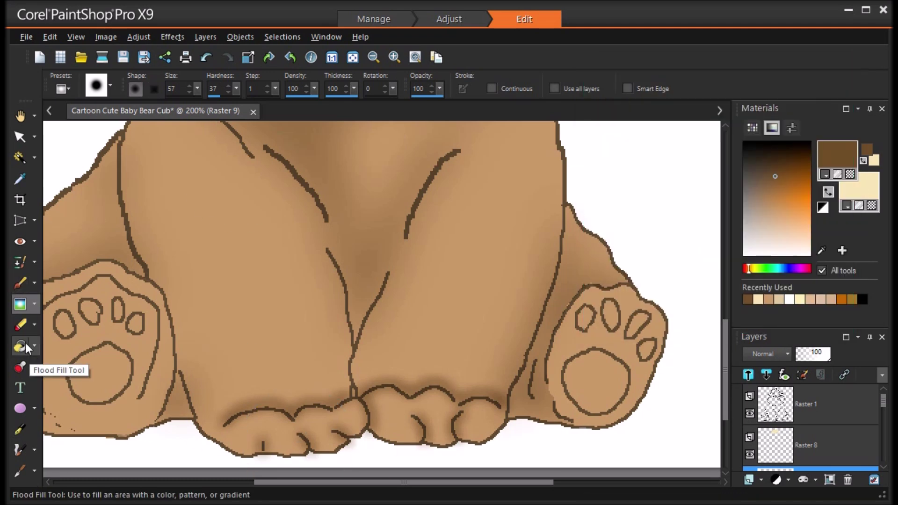
# Step: Erase excess shadow inside the front toes with a size 10 eraser and soften the toe shading again
pyautogui.click(20, 325)
pyautogui.moveTo(197, 89); pyautogui.dragTo(192, 89)
pyautogui.moveTo(448, 405)
pyautogui.mouseDown()
pyautogui.moveTo(424, 403)
pyautogui.moveTo(436, 401)
pyautogui.mouseUp()
pyautogui.moveTo(476, 422)
pyautogui.mouseDown()
pyautogui.moveTo(471, 411)
pyautogui.moveTo(463, 425)
pyautogui.mouseUp()
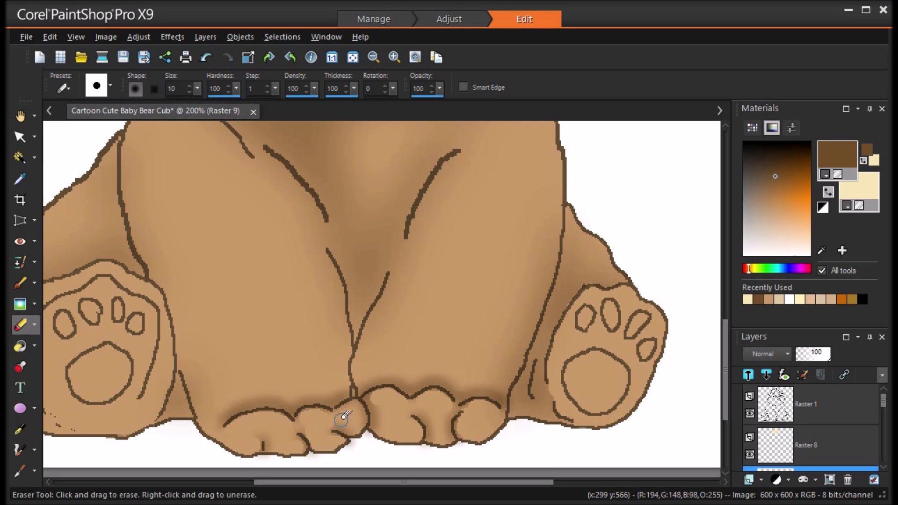
pyautogui.click(21, 304)
pyautogui.moveTo(278, 417)
pyautogui.mouseDown()
pyautogui.moveTo(342, 406)
pyautogui.moveTo(339, 423)
pyautogui.moveTo(355, 413)
pyautogui.moveTo(477, 411)
pyautogui.mouseUp()
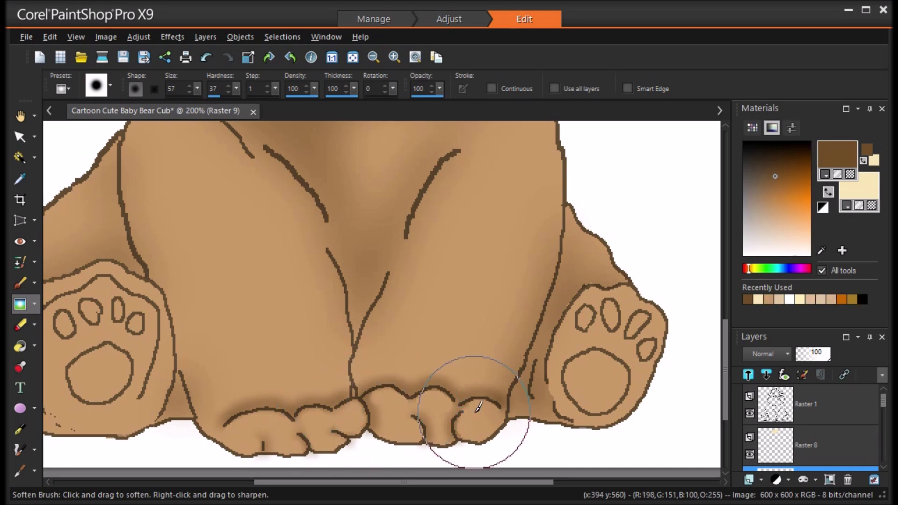
# Step: Set the foreground colour to light beige #e0c6aa and paint size 38 highlights along the front legs and both haunches
pyautogui.click(352, 57)
pyautogui.press('b')
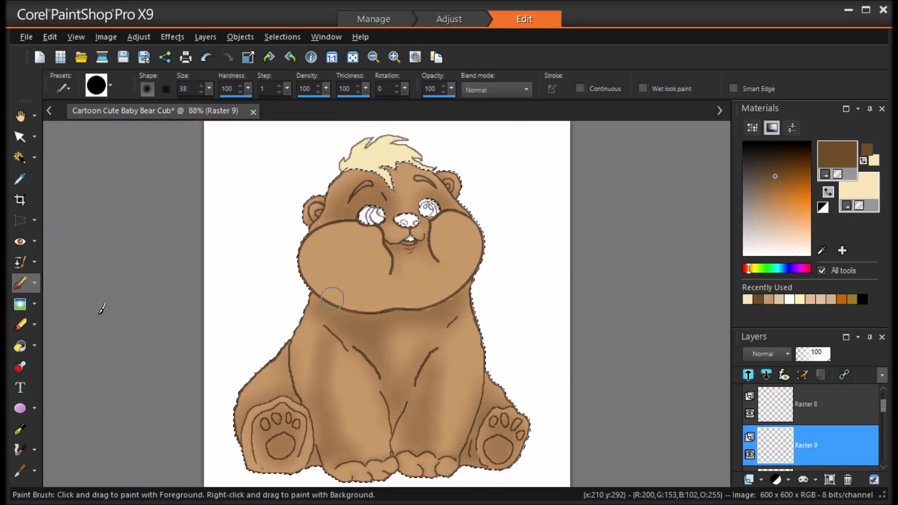
pyautogui.click(841, 161)
pyautogui.moveTo(553, 212); pyautogui.dragTo(553, 201)
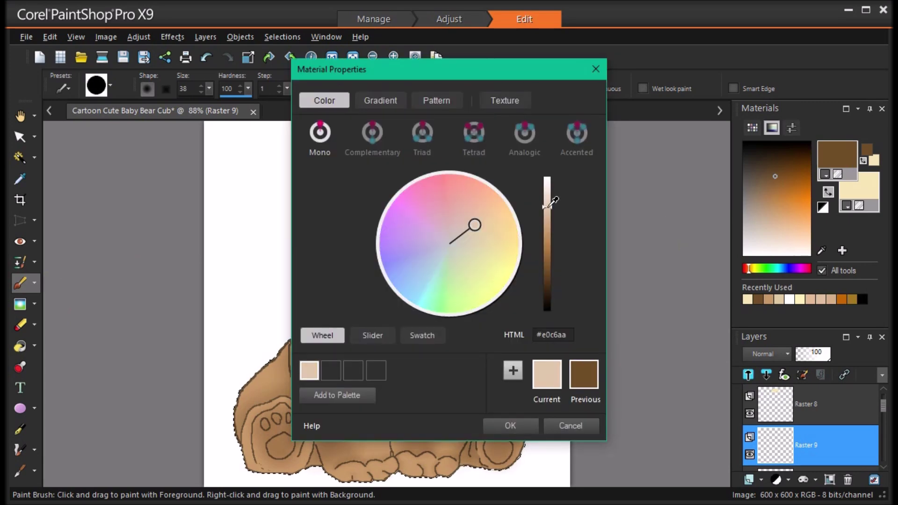
pyautogui.click(510, 426)
pyautogui.moveTo(341, 357)
pyautogui.mouseDown()
pyautogui.moveTo(376, 421)
pyautogui.moveTo(372, 401)
pyautogui.moveTo(377, 439)
pyautogui.mouseUp()
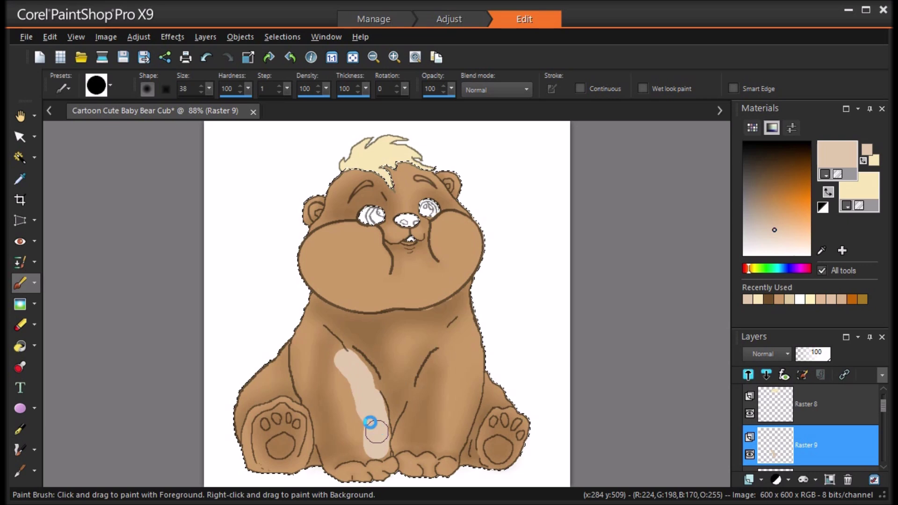
pyautogui.moveTo(280, 345); pyautogui.dragTo(232, 395)
pyautogui.moveTo(485, 374); pyautogui.dragTo(502, 387)
pyautogui.moveTo(474, 312)
pyautogui.mouseDown()
pyautogui.moveTo(475, 344)
pyautogui.moveTo(447, 443)
pyautogui.mouseUp()
# Step: Fill both cheeks and the chin with light beige highlight strokes on Raster 9
pyautogui.moveTo(444, 232)
pyautogui.mouseDown()
pyautogui.moveTo(444, 253)
pyautogui.moveTo(467, 233)
pyautogui.mouseUp()
pyautogui.moveTo(366, 297)
pyautogui.mouseDown()
pyautogui.moveTo(325, 288)
pyautogui.moveTo(313, 267)
pyautogui.moveTo(340, 234)
pyautogui.moveTo(375, 243)
pyautogui.moveTo(381, 271)
pyautogui.mouseUp()
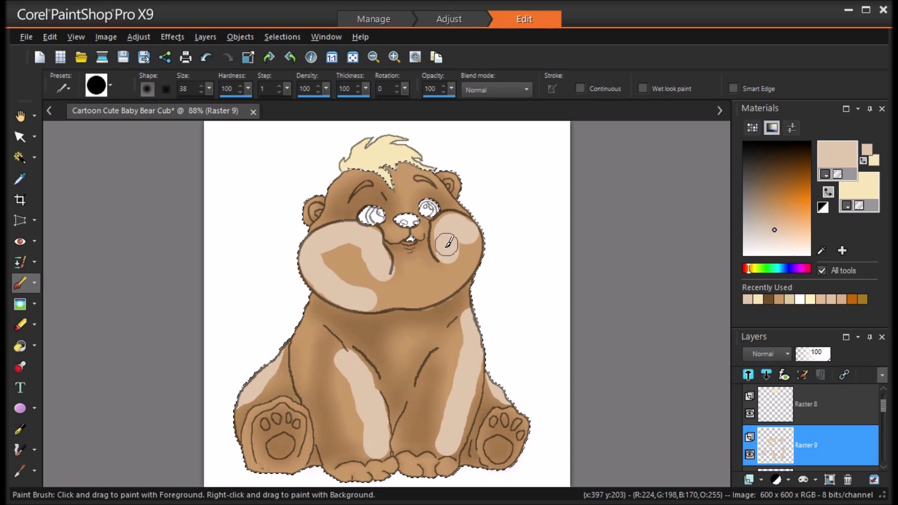
pyautogui.hotkey('ctrl', 'z')
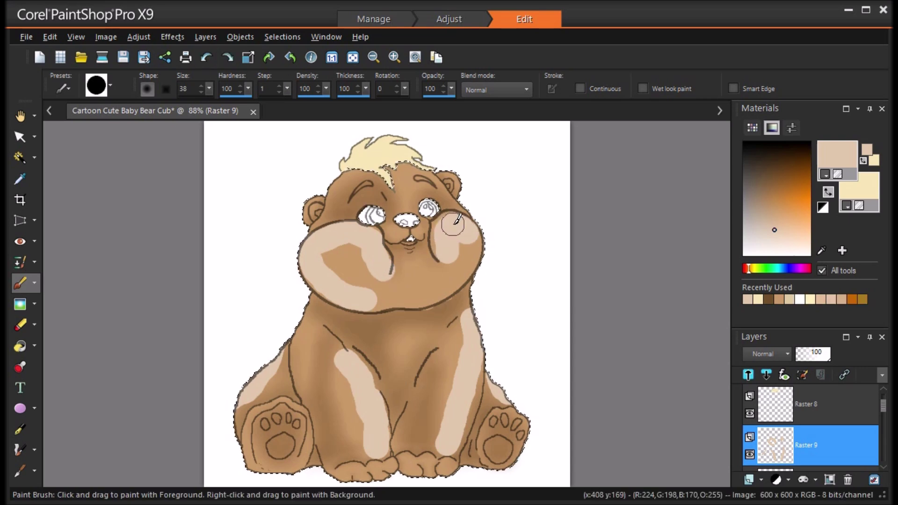
pyautogui.moveTo(442, 243)
pyautogui.mouseDown()
pyautogui.moveTo(480, 234)
pyautogui.moveTo(476, 264)
pyautogui.mouseUp()
pyautogui.moveTo(360, 246)
pyautogui.mouseDown()
pyautogui.moveTo(341, 262)
pyautogui.moveTo(355, 277)
pyautogui.mouseUp()
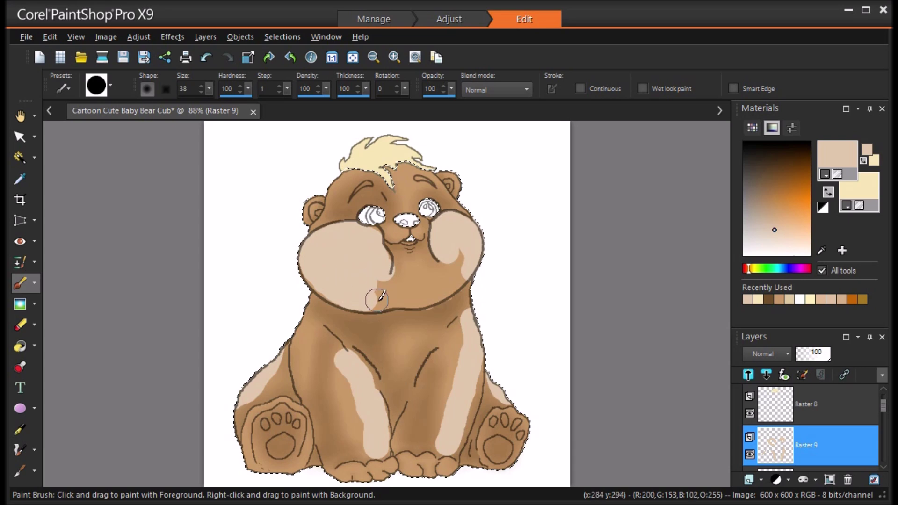
pyautogui.moveTo(424, 294)
pyautogui.mouseDown()
pyautogui.moveTo(442, 285)
pyautogui.moveTo(466, 255)
pyautogui.mouseUp()
pyautogui.click(414, 270)
pyautogui.moveTo(415, 271); pyautogui.dragTo(400, 285)
# Step: Paint light beige highlights on the left shoulder, chest, forehead, ears and muzzle
pyautogui.moveTo(302, 303); pyautogui.dragTo(312, 399)
pyautogui.moveTo(394, 369); pyautogui.dragTo(414, 327)
pyautogui.moveTo(405, 193)
pyautogui.mouseDown()
pyautogui.moveTo(406, 180)
pyautogui.moveTo(425, 178)
pyautogui.mouseUp()
pyautogui.moveTo(303, 195); pyautogui.dragTo(299, 217)
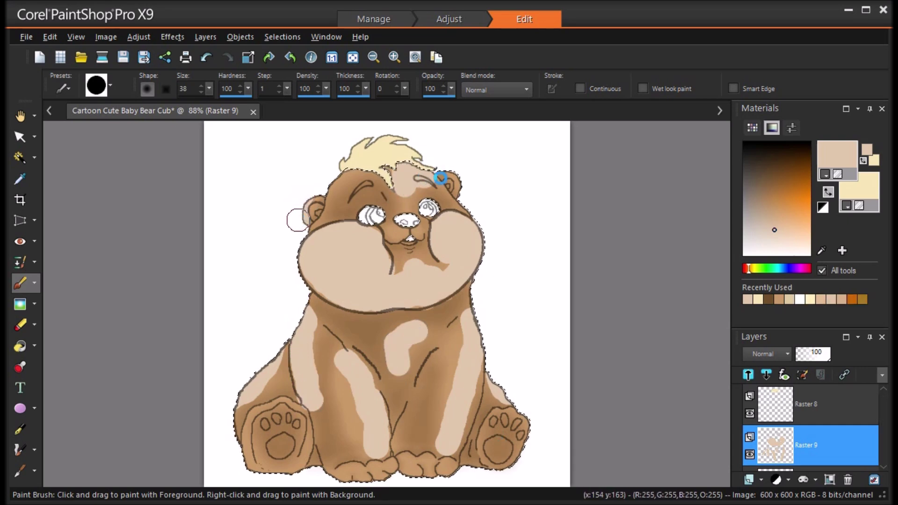
pyautogui.moveTo(457, 168); pyautogui.dragTo(470, 185)
pyautogui.moveTo(395, 222)
pyautogui.mouseDown()
pyautogui.moveTo(395, 230)
pyautogui.moveTo(398, 221)
pyautogui.moveTo(418, 227)
pyautogui.mouseUp()
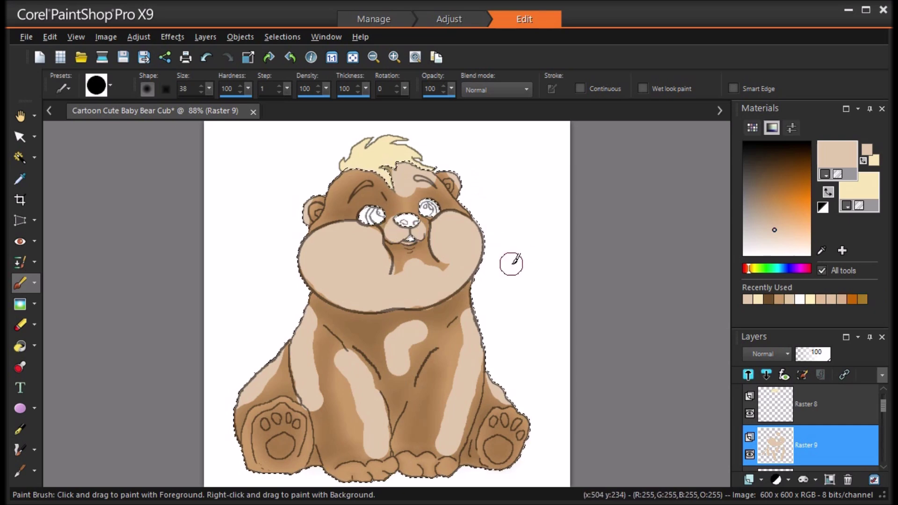
pyautogui.moveTo(330, 189); pyautogui.dragTo(343, 167)
# Step: Reduce the brush to size 19 and add highlights to the forehead, chin, chest and the rims of both foot soles
pyautogui.click(211, 87)
pyautogui.moveTo(210, 88); pyautogui.dragTo(205, 90)
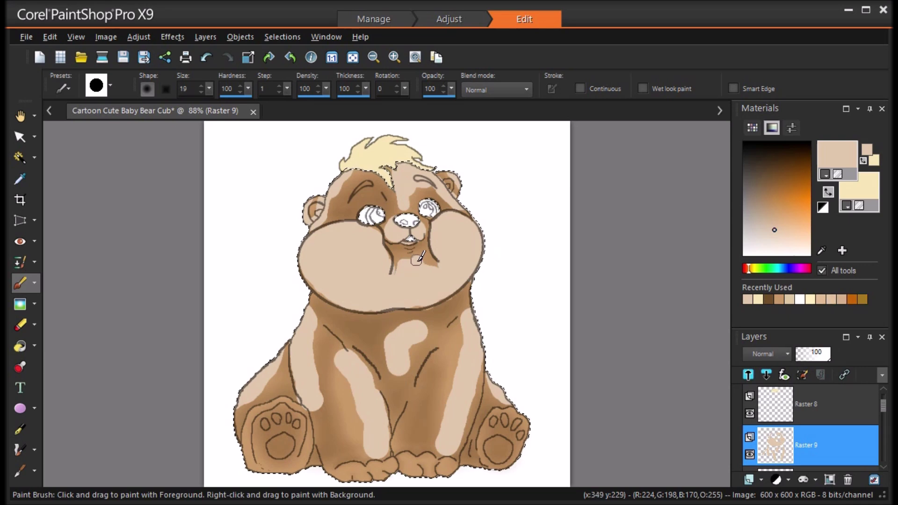
pyautogui.moveTo(402, 384); pyautogui.dragTo(399, 365)
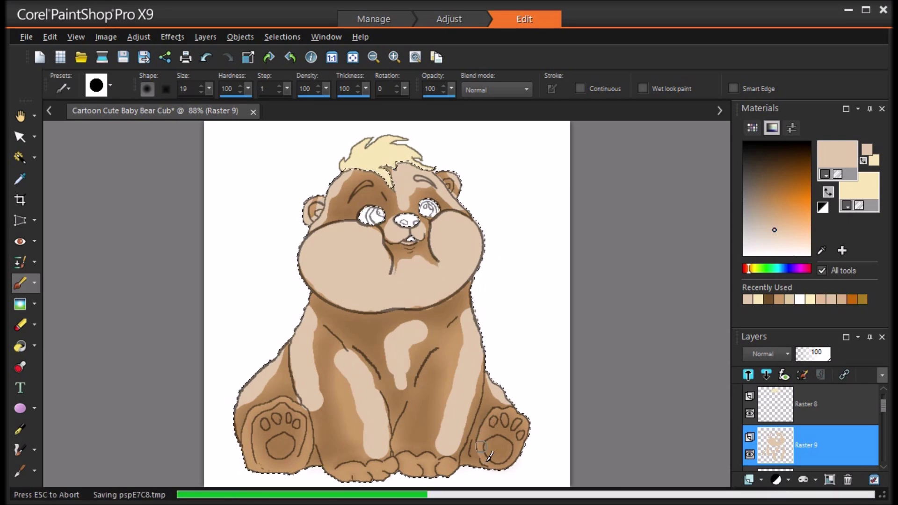
pyautogui.moveTo(488, 464)
pyautogui.mouseDown()
pyautogui.moveTo(492, 418)
pyautogui.moveTo(517, 410)
pyautogui.mouseUp()
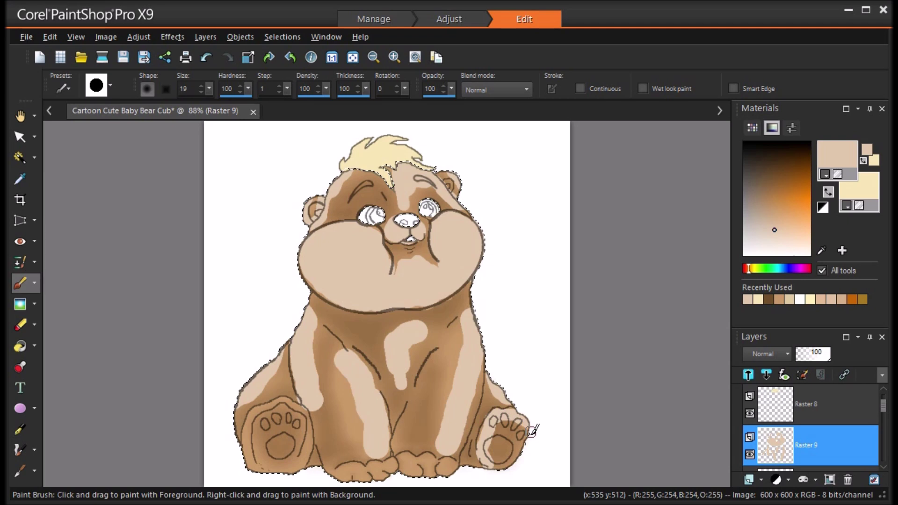
pyautogui.moveTo(253, 468); pyautogui.dragTo(249, 442)
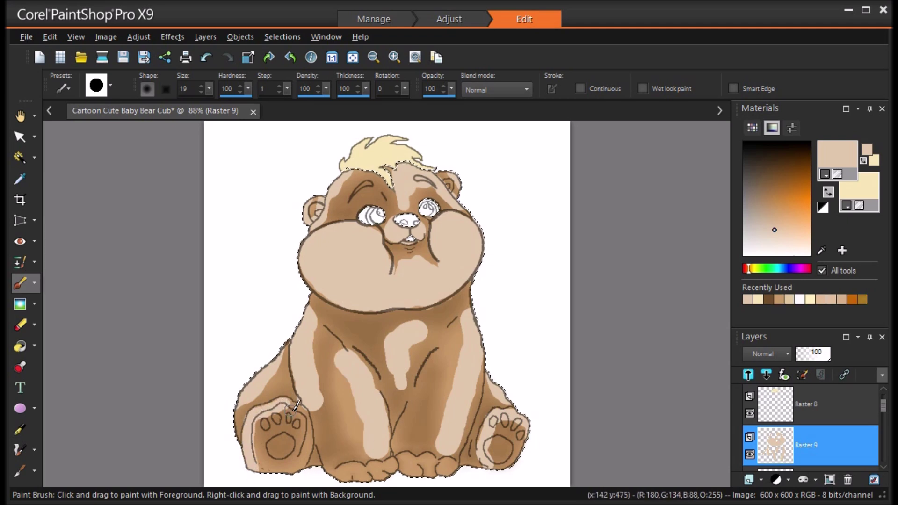
# Step: Paint light beige highlights over the toes of both front paws and widen the highlights on the front legs
pyautogui.hotkey('ctrl', 'd')
pyautogui.press('x')
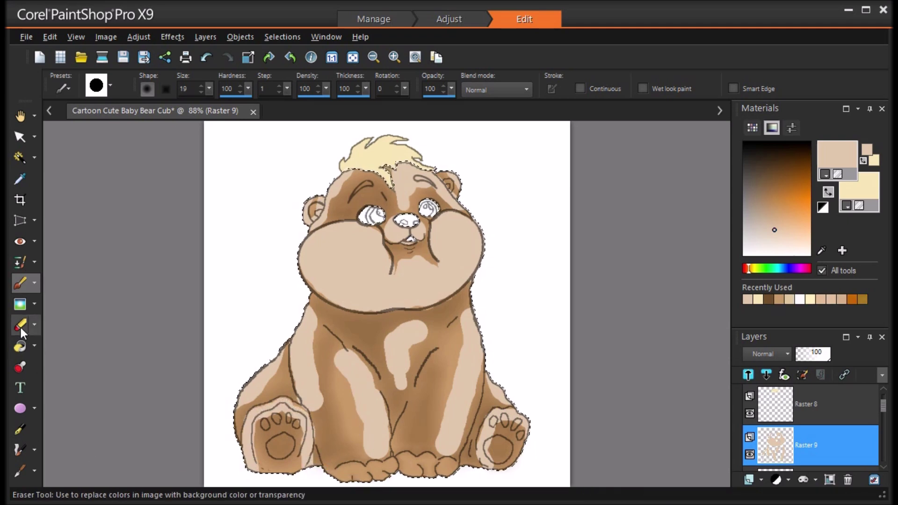
pyautogui.click(326, 470)
pyautogui.click(20, 283)
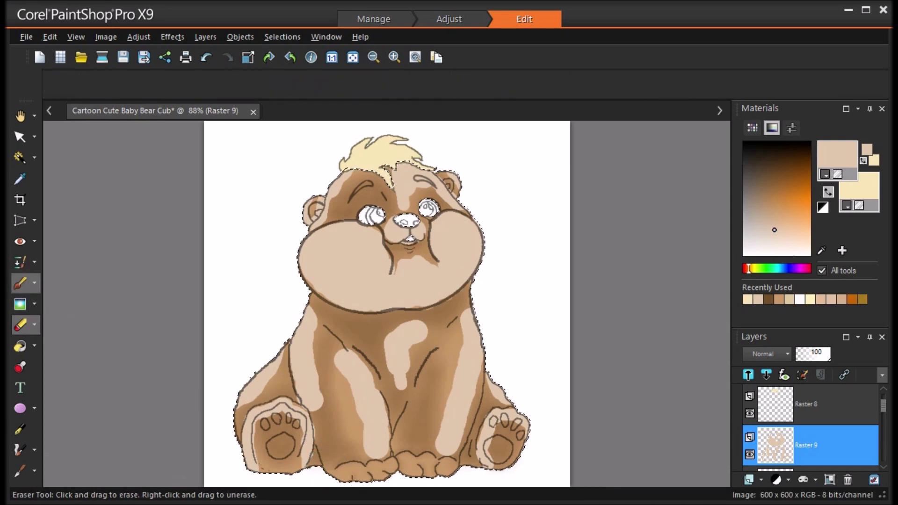
pyautogui.moveTo(343, 379)
pyautogui.mouseDown()
pyautogui.moveTo(362, 430)
pyautogui.moveTo(344, 470)
pyautogui.mouseUp()
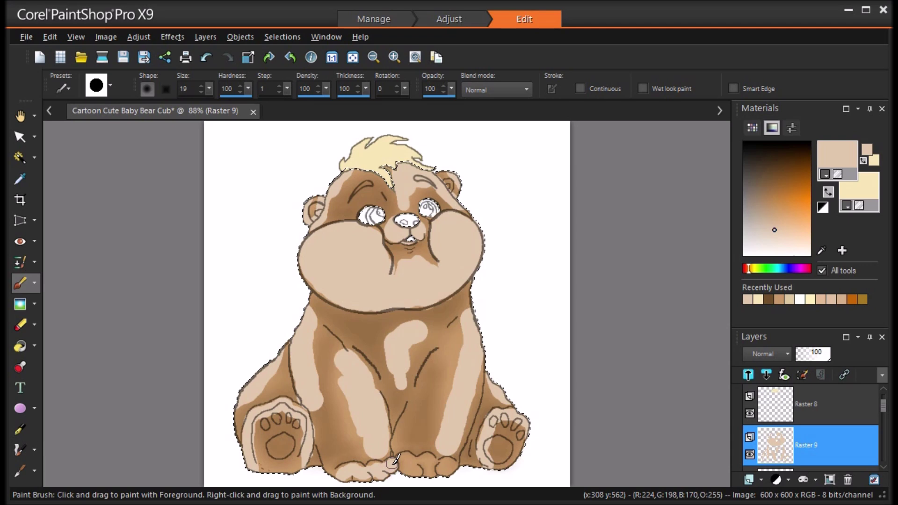
pyautogui.moveTo(406, 460); pyautogui.dragTo(413, 464)
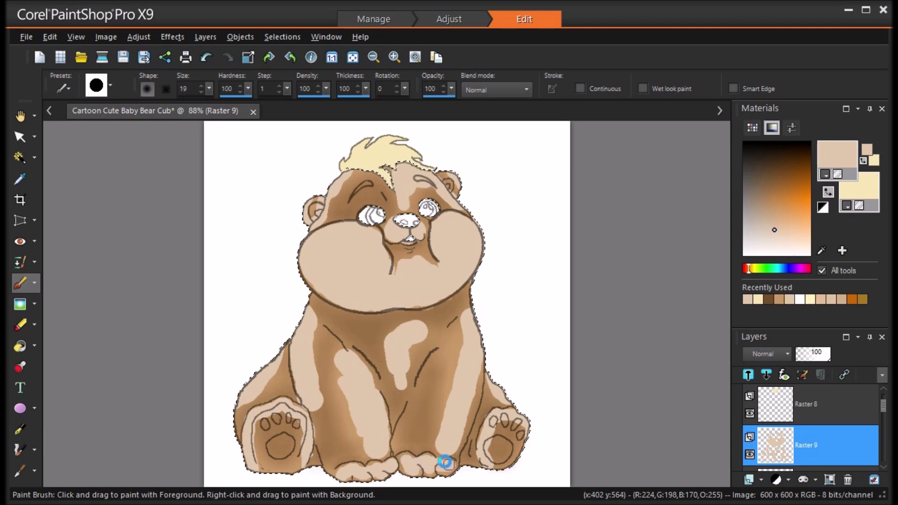
pyautogui.moveTo(336, 347); pyautogui.dragTo(343, 357)
pyautogui.moveTo(448, 343); pyautogui.dragTo(449, 392)
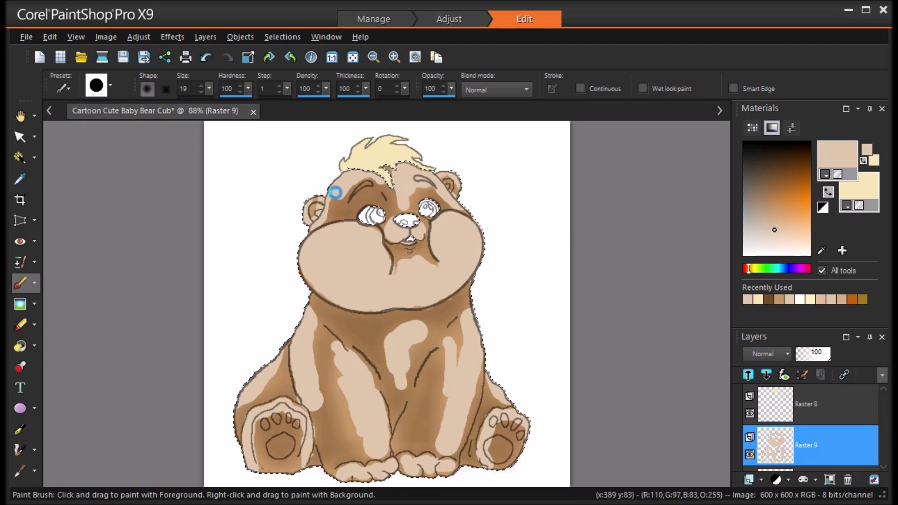
# Step: Blur the highlights with the Average filter at aperture 31 and move Raster 9 directly above Raster 5
pyautogui.click(139, 37)
pyautogui.moveTo(217, 258)
pyautogui.click(400, 265)
pyautogui.moveTo(771, 287); pyautogui.dragTo(750, 294)
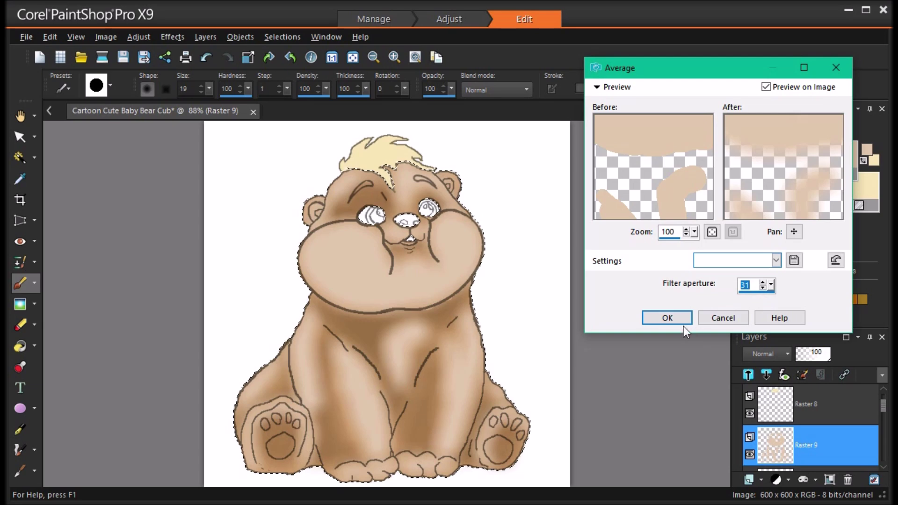
pyautogui.click(680, 319)
pyautogui.scroll(-2, 831, 416)
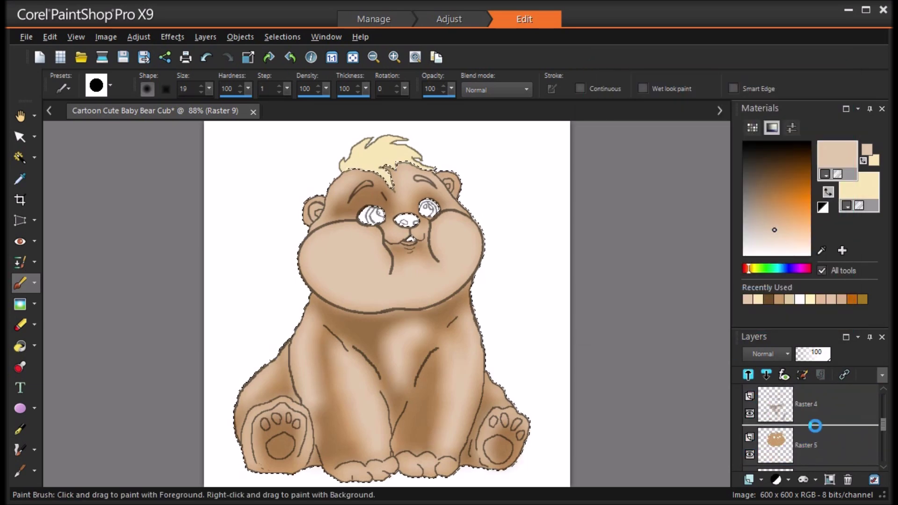
# Step: Try several blend modes on Raster 9, including Luminance, Color (Legacy) and Dodge
pyautogui.click(777, 354)
pyautogui.click(807, 361)
pyautogui.click(790, 352)
pyautogui.click(802, 343)
pyautogui.click(789, 353)
pyautogui.click(797, 328)
pyautogui.click(782, 351)
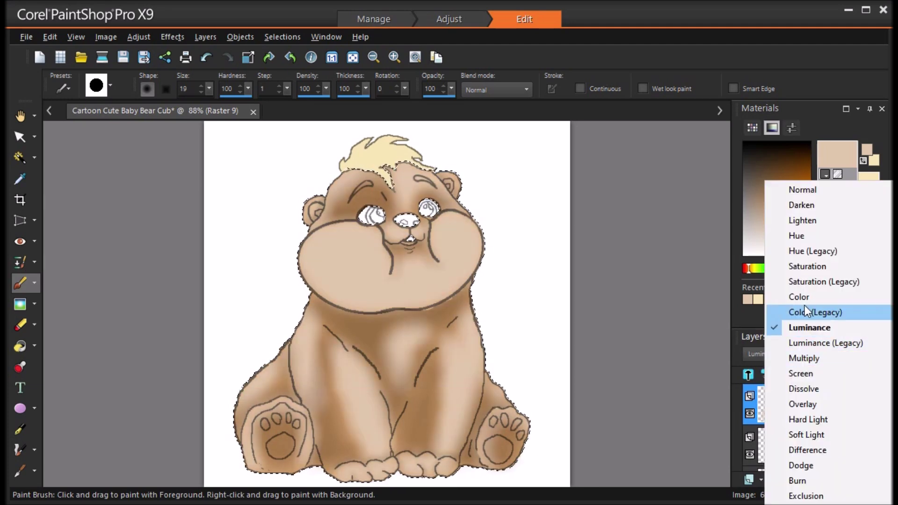
pyautogui.click(804, 310)
pyautogui.click(781, 354)
pyautogui.click(811, 251)
pyautogui.click(783, 354)
pyautogui.click(842, 464)
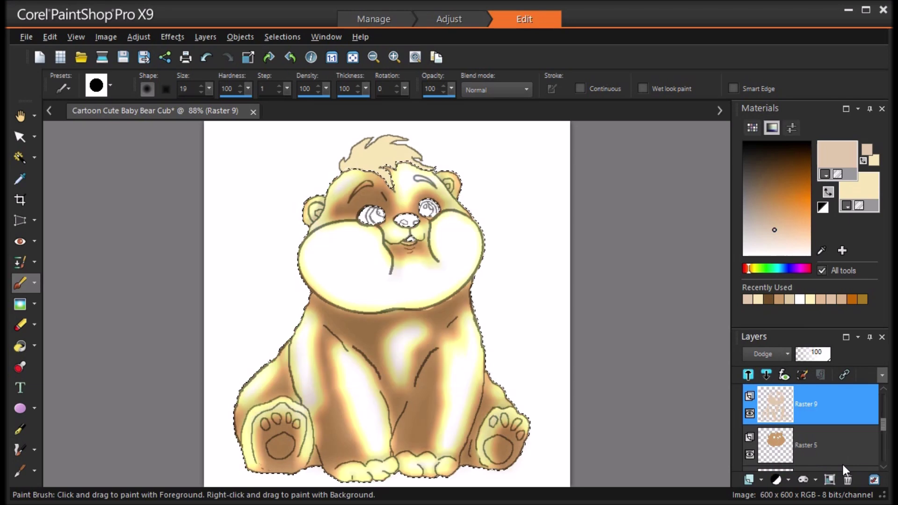
# Step: Try further blend modes on Raster 9 at full opacity, including Screen and Multiply
pyautogui.moveTo(804, 356); pyautogui.dragTo(830, 353)
pyautogui.click(776, 352)
pyautogui.click(835, 393)
pyautogui.click(784, 355)
pyautogui.click(838, 261)
pyautogui.click(776, 354)
pyautogui.click(820, 373)
pyautogui.click(776, 358)
pyautogui.click(813, 389)
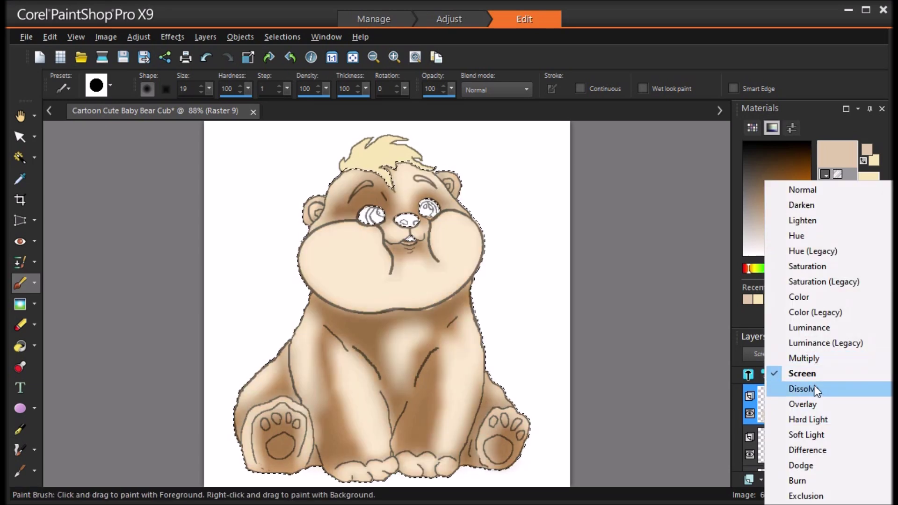
pyautogui.click(781, 354)
pyautogui.click(824, 402)
pyautogui.click(777, 356)
pyautogui.click(775, 355)
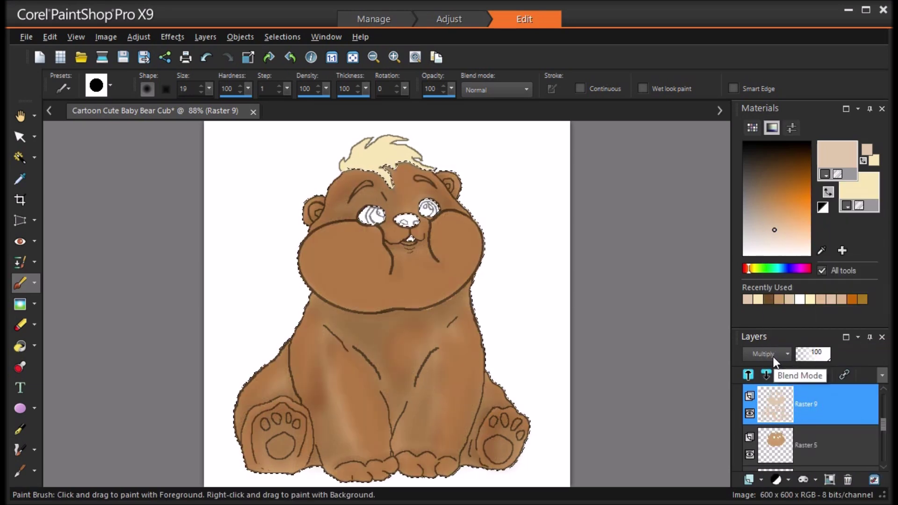
# Step: Set Raster 9's blend mode to Overlay and adjust its opacity
pyautogui.click(777, 355)
pyautogui.click(821, 407)
pyautogui.click(812, 359)
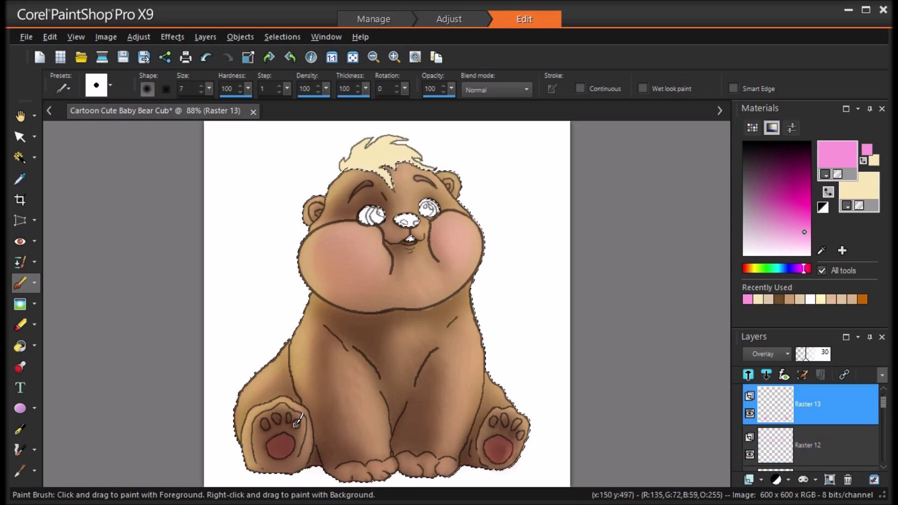
# Step: On Raster 13, paint the toe pads of both feet and the inner ears pink with a size 7 brush
pyautogui.moveTo(279, 417); pyautogui.dragTo(266, 425)
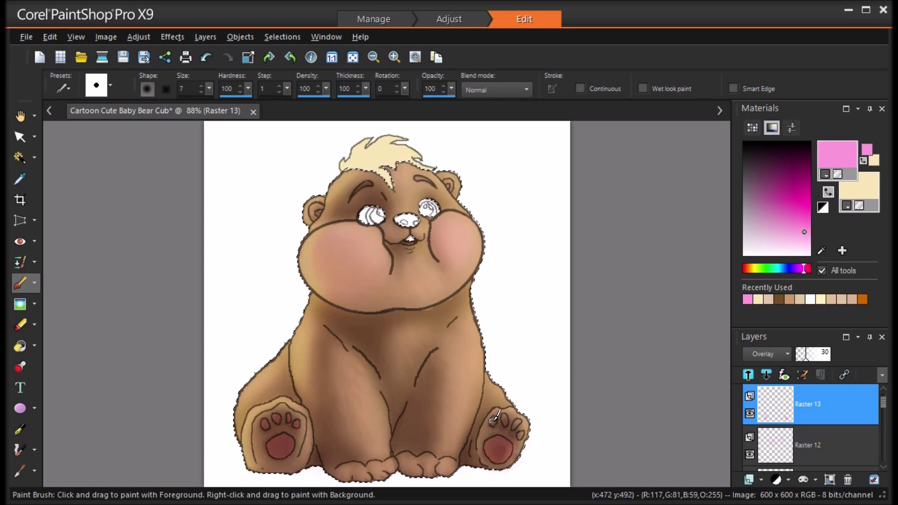
pyautogui.moveTo(508, 412); pyautogui.dragTo(525, 429)
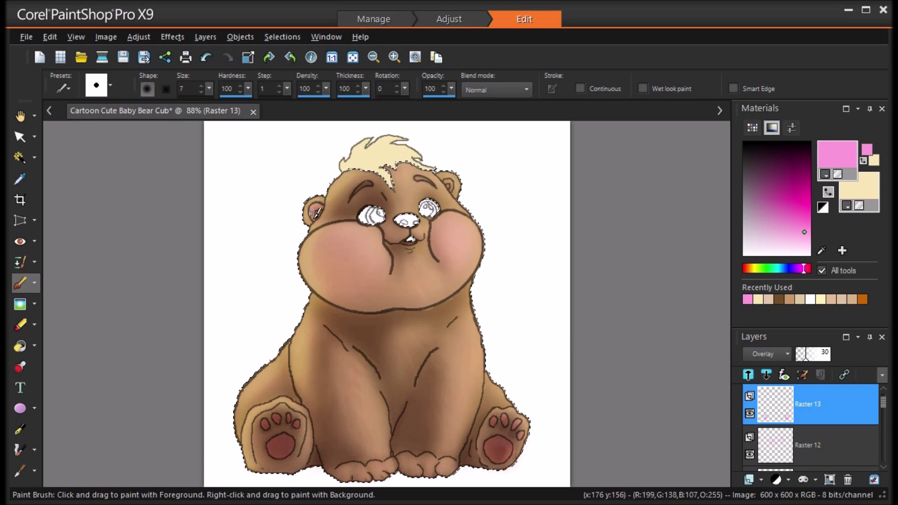
pyautogui.moveTo(449, 181); pyautogui.dragTo(453, 185)
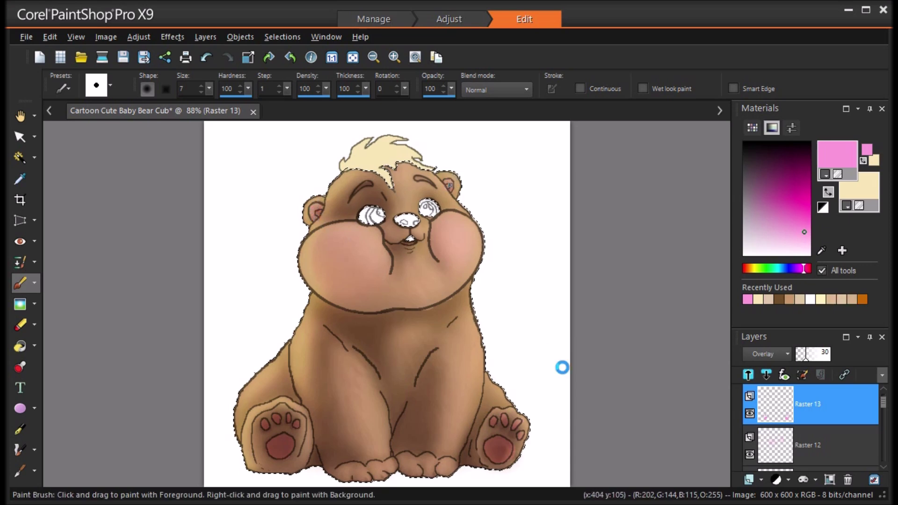
# Step: Soften the pink toe pads on both feet with the Soften Brush at size 57 and hardness 37
pyautogui.hotkey('ctrl', 'd')
pyautogui.click(20, 304)
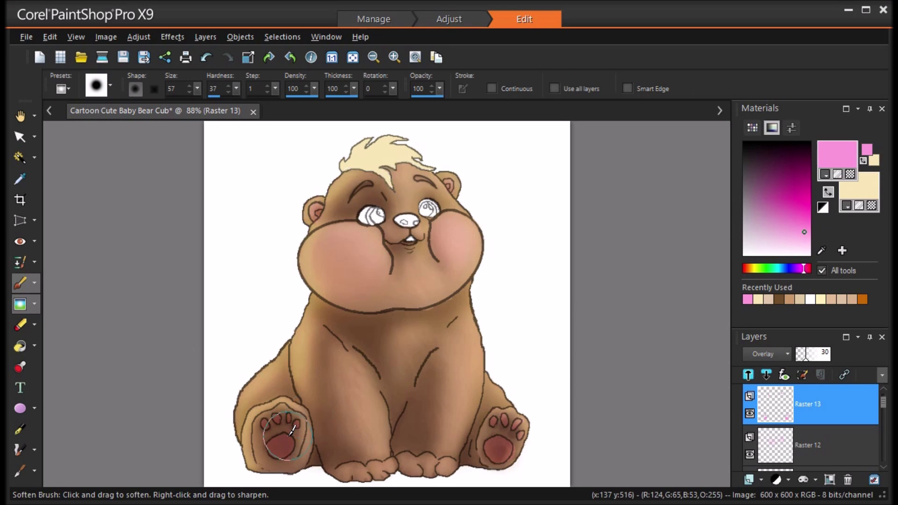
pyautogui.moveTo(289, 435); pyautogui.dragTo(278, 444)
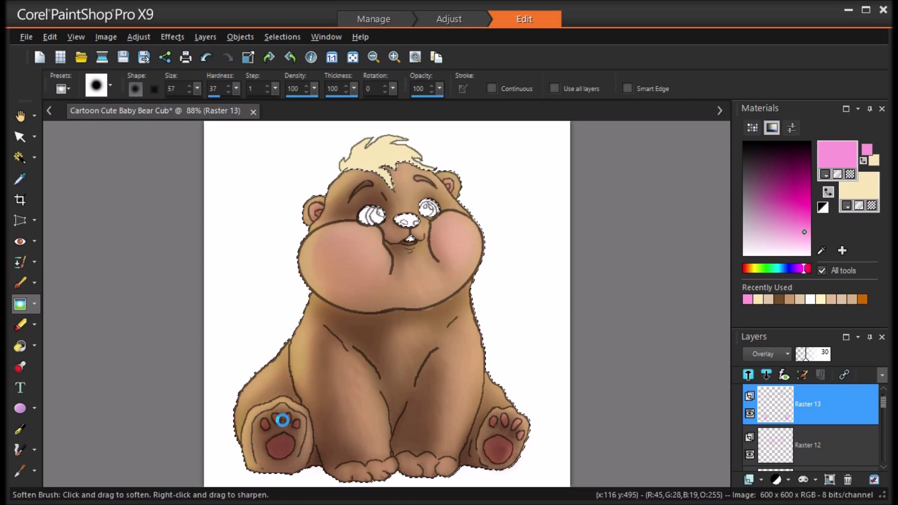
pyautogui.moveTo(499, 446); pyautogui.dragTo(509, 426)
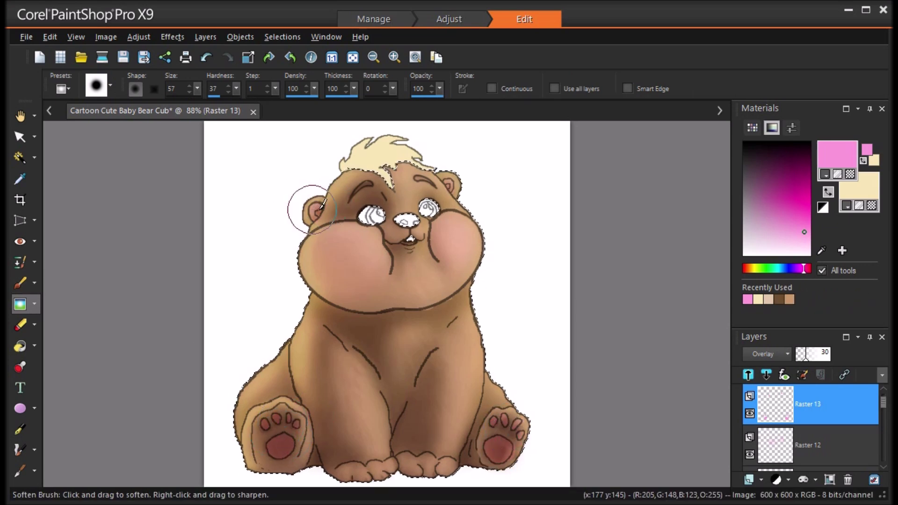
# Step: Fill the nose with dark blue on Raster 14 using a size 29 paint brush
pyautogui.click(20, 283)
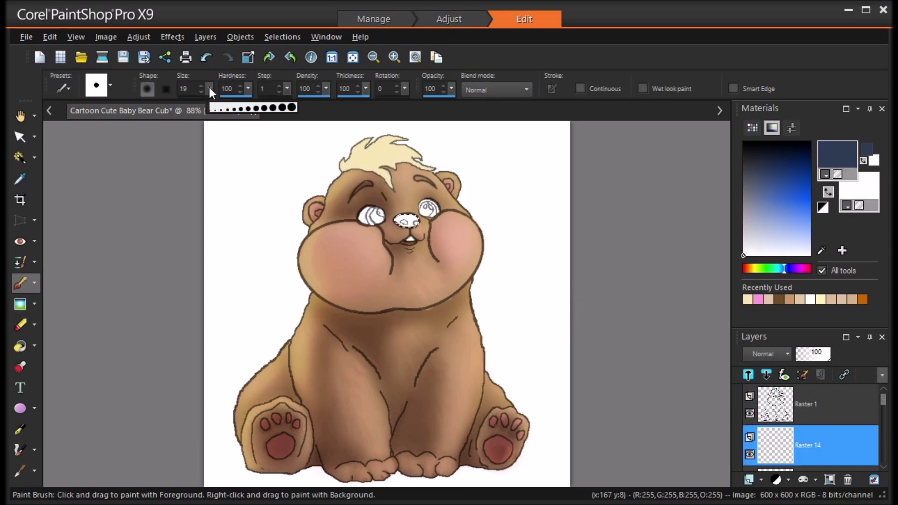
pyautogui.moveTo(399, 218); pyautogui.dragTo(403, 223)
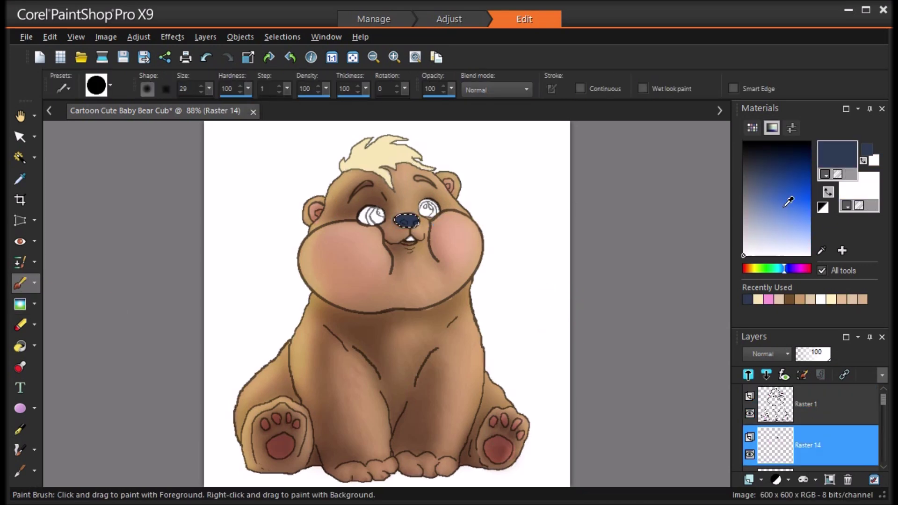
# Step: Add a new raster layer and paint grey-blue highlight strokes on the nose at brush size 2, softening them
pyautogui.click(750, 182)
pyautogui.click(761, 480)
pyautogui.click(768, 371)
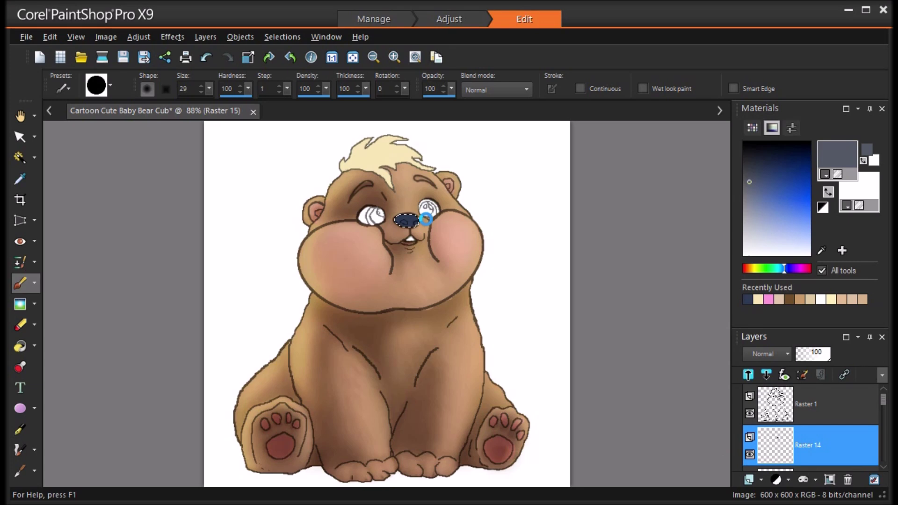
pyautogui.press('Return')
pyautogui.moveTo(207, 89); pyautogui.dragTo(209, 88)
pyautogui.scroll(4, 439, 228)
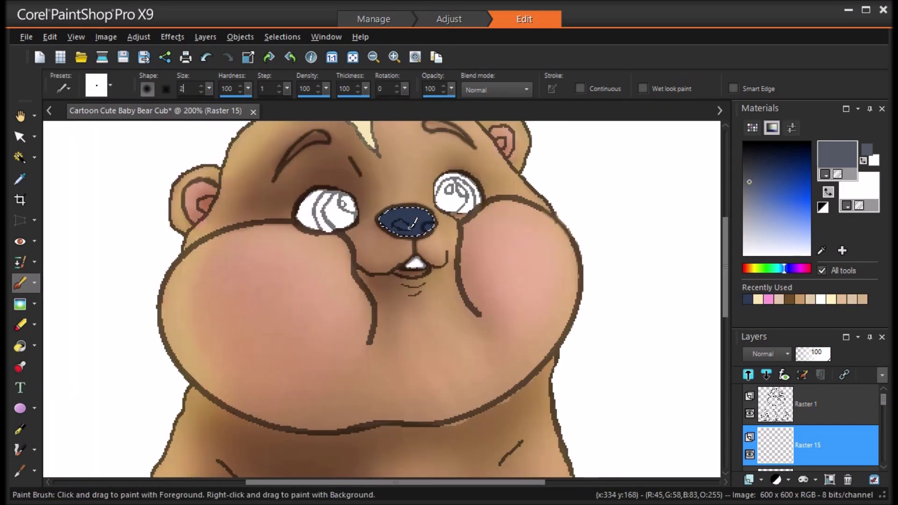
pyautogui.moveTo(411, 225)
pyautogui.mouseDown()
pyautogui.moveTo(393, 223)
pyautogui.moveTo(417, 227)
pyautogui.mouseUp()
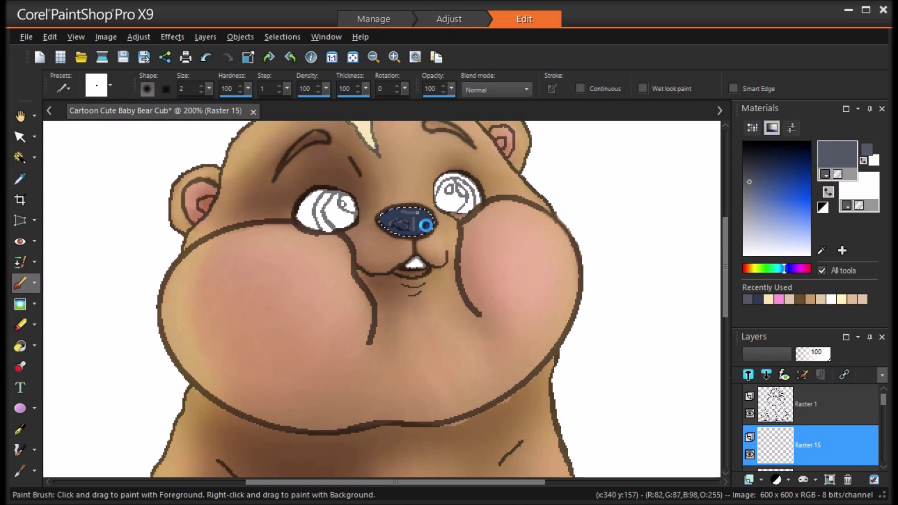
pyautogui.click(20, 305)
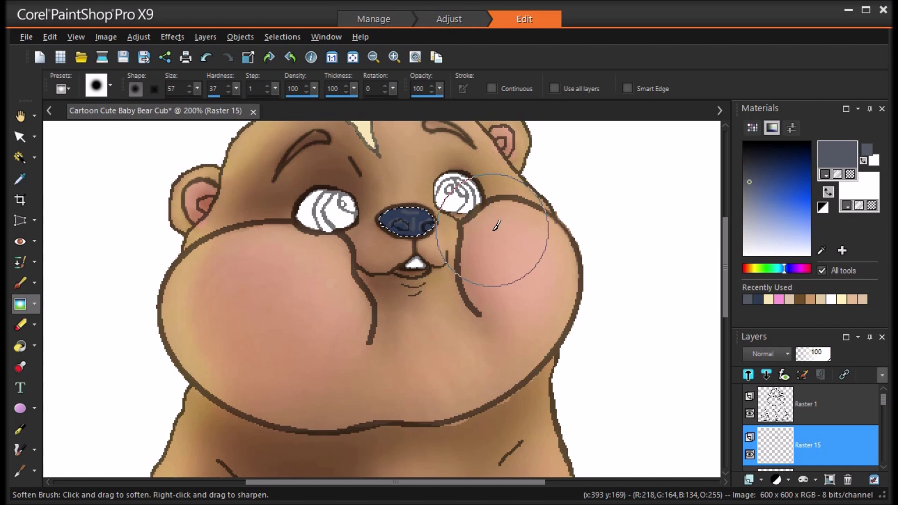
# Step: Shade the nostrils and nose contours in dark navy with the size 2 brush, soften the shading and clear the selection
pyautogui.click(19, 283)
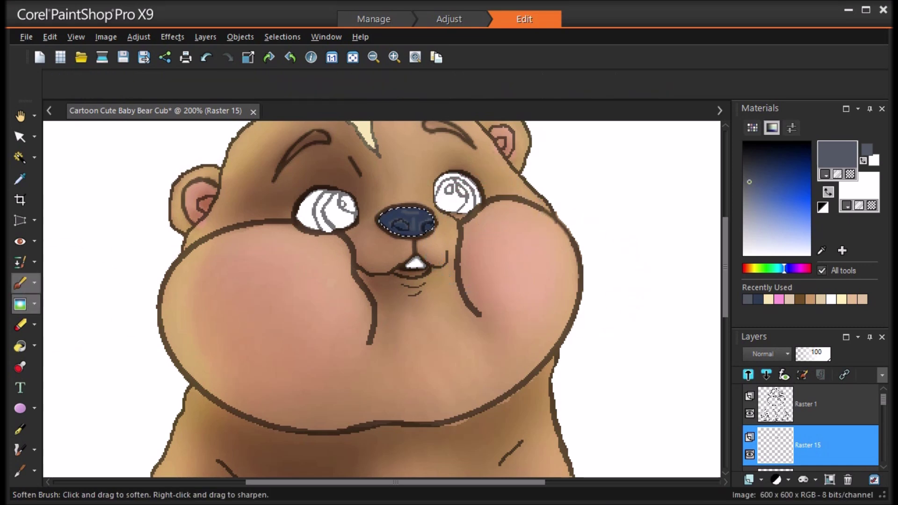
pyautogui.click(758, 299)
pyautogui.click(767, 160)
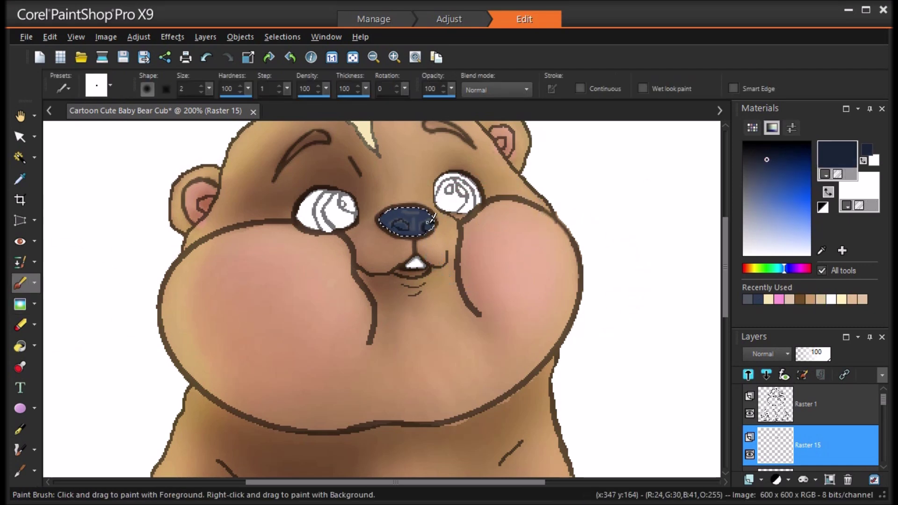
pyautogui.moveTo(420, 224); pyautogui.dragTo(425, 227)
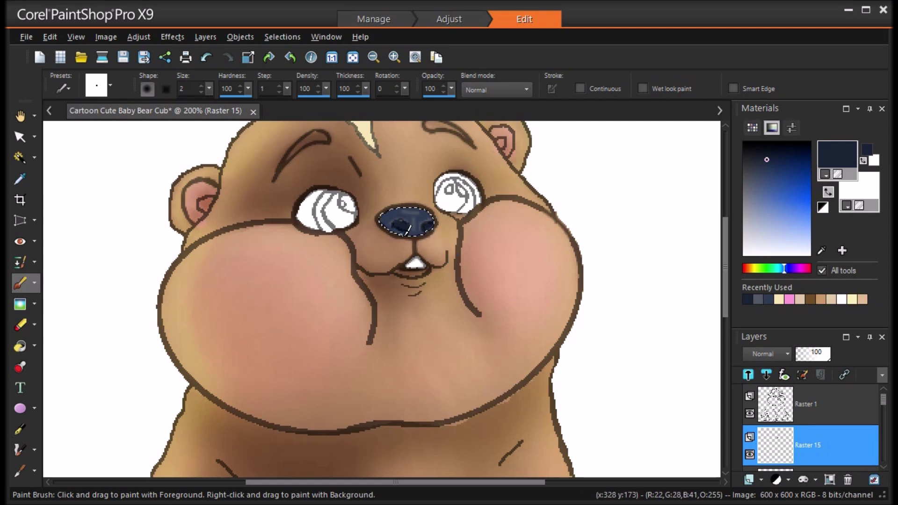
pyautogui.moveTo(384, 218); pyautogui.dragTo(424, 218)
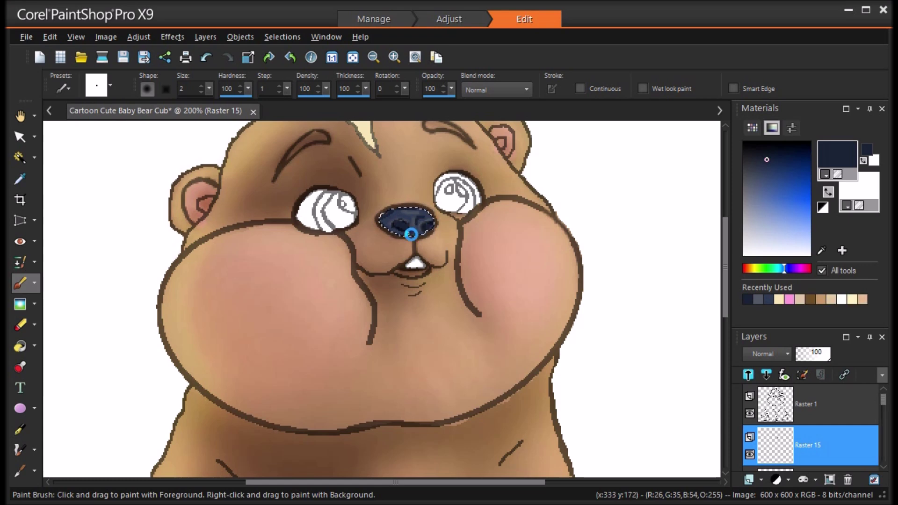
pyautogui.hotkey('ctrl', 'd')
pyautogui.click(20, 304)
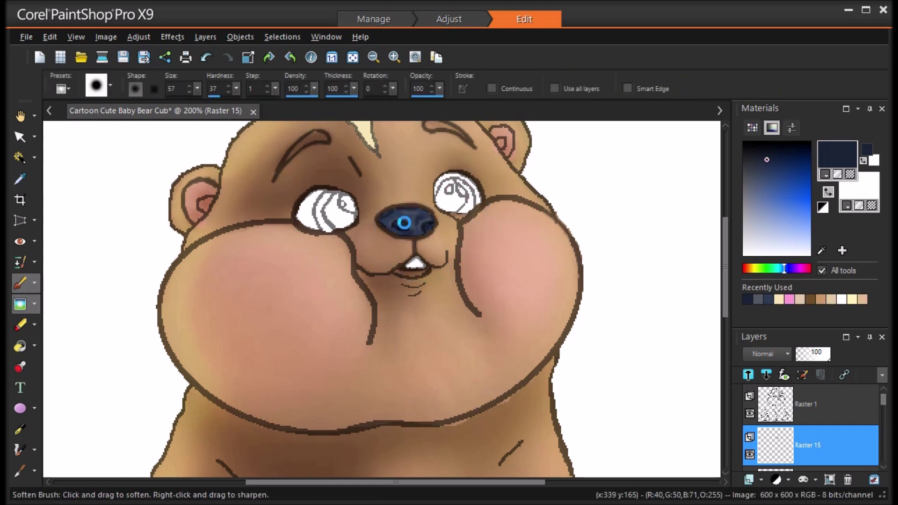
pyautogui.click(19, 137)
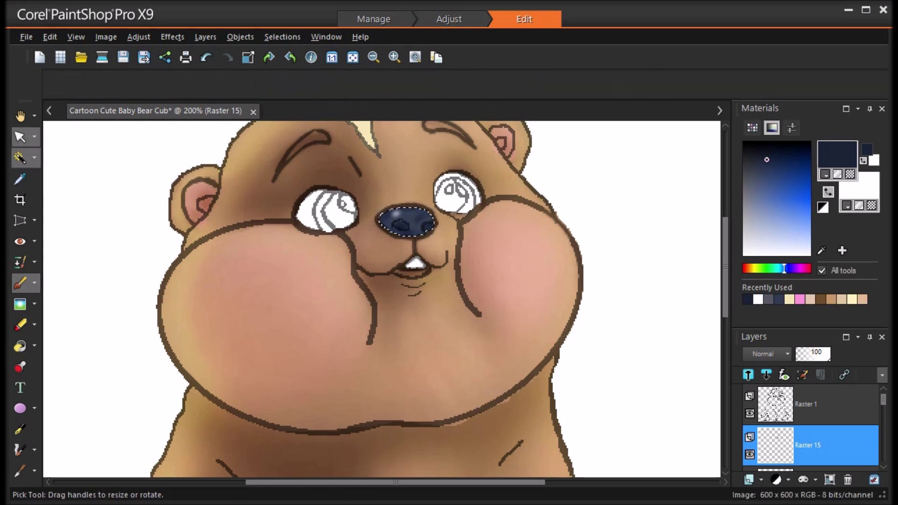
pyautogui.hotkey('ctrl', 'd')
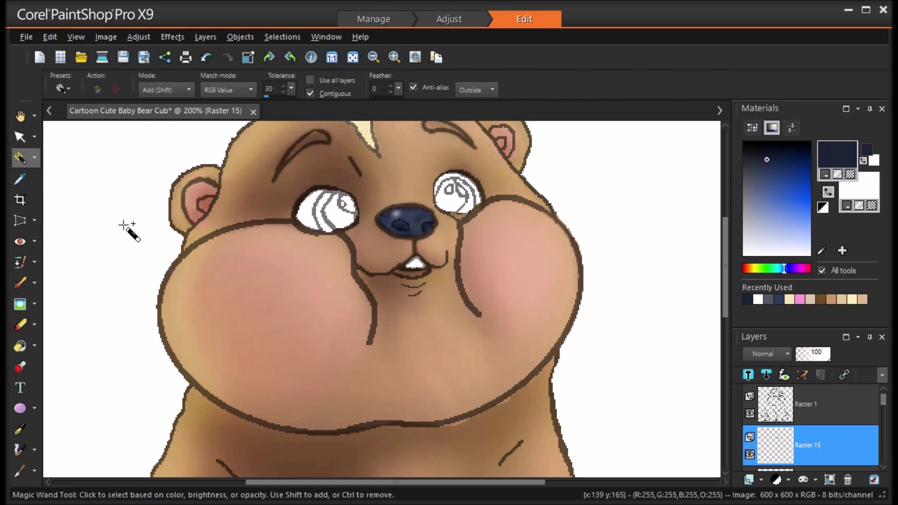
# Step: Paint the irises and pupils of both eyes lime green on Raster 15 with a size 8 brush
pyautogui.click(19, 283)
pyautogui.click(201, 85)
pyautogui.click(200, 85)
pyautogui.click(201, 85)
pyautogui.click(200, 85)
pyautogui.click(200, 85)
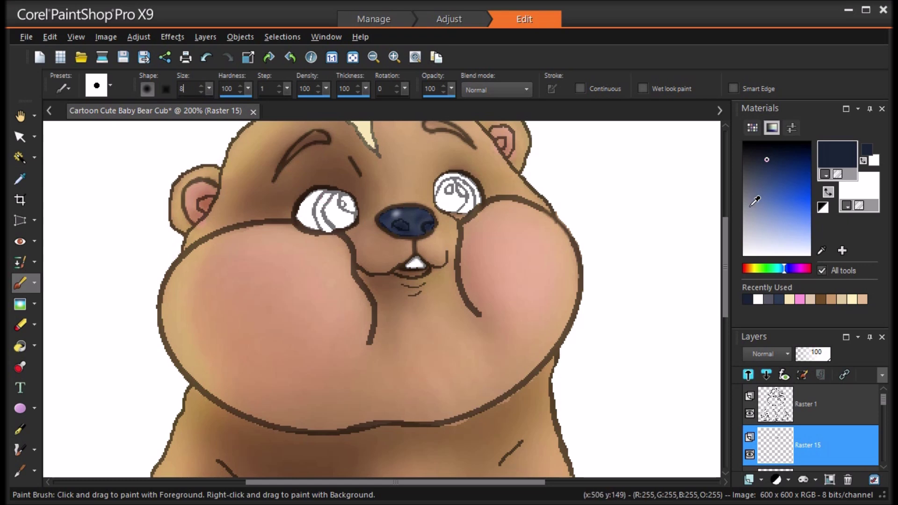
pyautogui.click(759, 268)
pyautogui.click(757, 269)
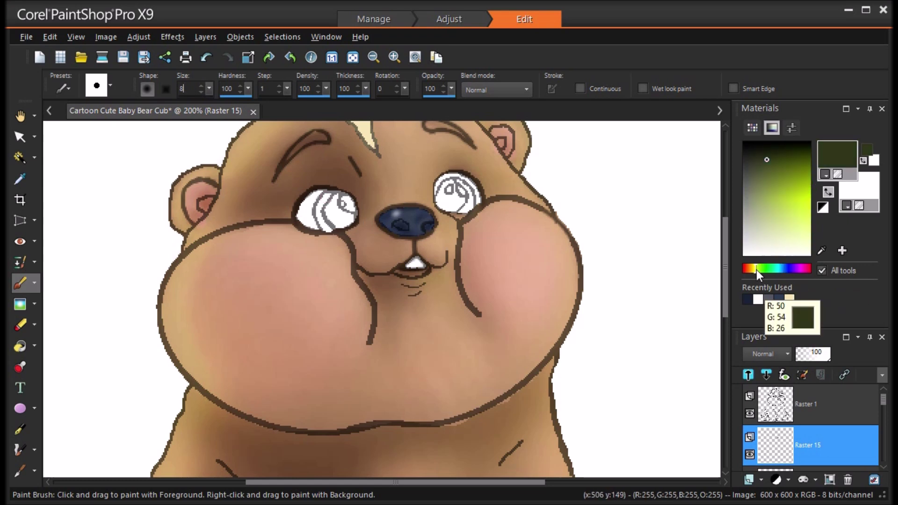
pyautogui.click(808, 197)
pyautogui.moveTo(330, 193); pyautogui.dragTo(324, 201)
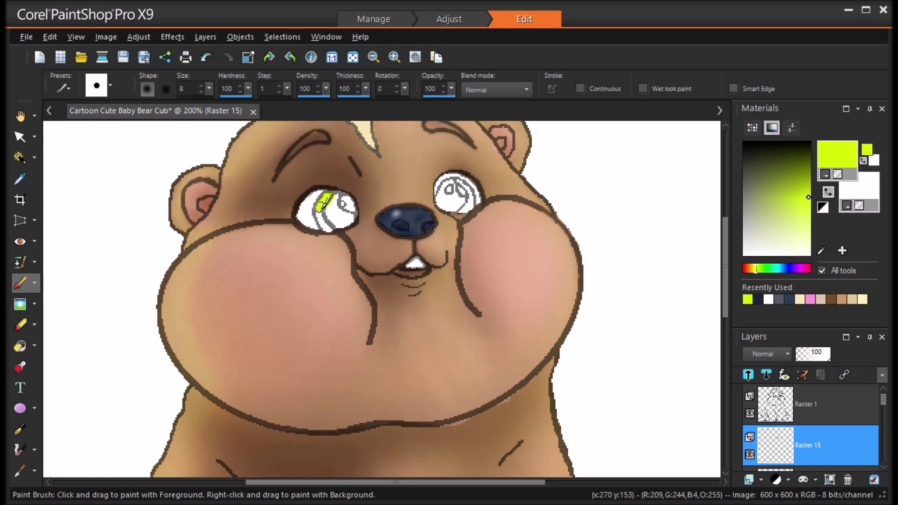
pyautogui.moveTo(462, 212); pyautogui.dragTo(472, 199)
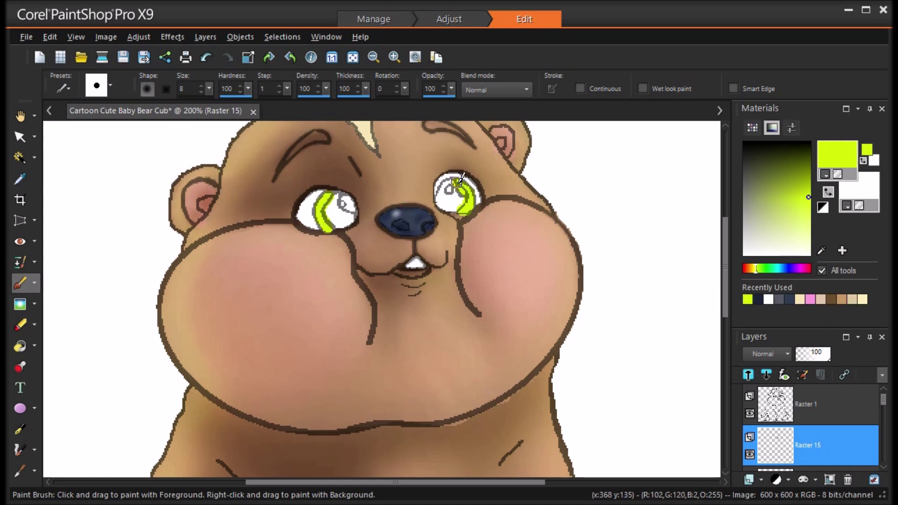
pyautogui.moveTo(338, 193); pyautogui.dragTo(344, 215)
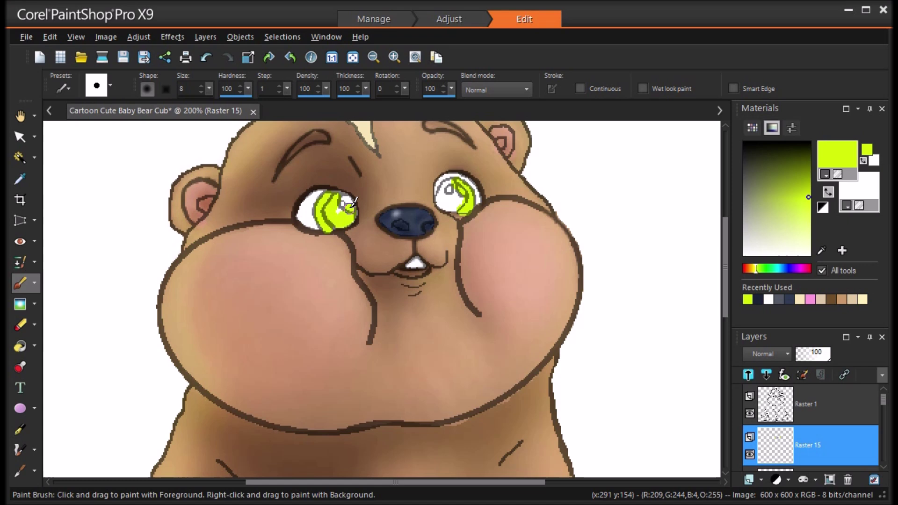
pyautogui.moveTo(454, 181); pyautogui.dragTo(452, 199)
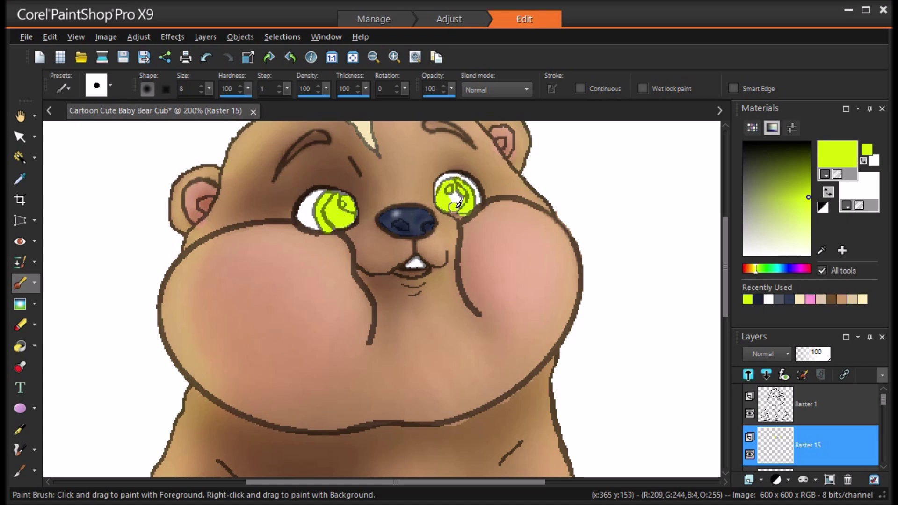
# Step: Paint the pupils of both eyes a darker olive green with a size 19 brush
pyautogui.click(809, 178)
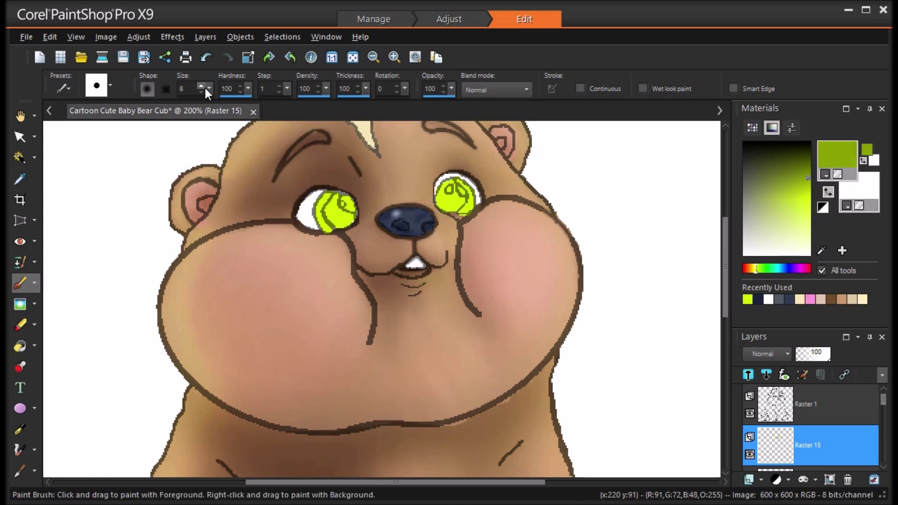
pyautogui.moveTo(346, 210); pyautogui.dragTo(341, 206)
pyautogui.moveTo(467, 198); pyautogui.dragTo(455, 192)
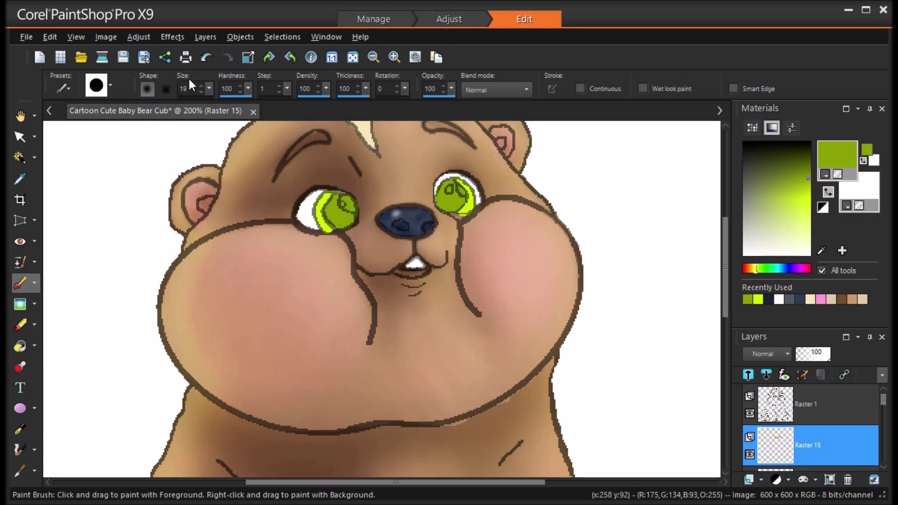
pyautogui.click(138, 37)
pyautogui.moveTo(205, 196)
pyautogui.click(336, 199)
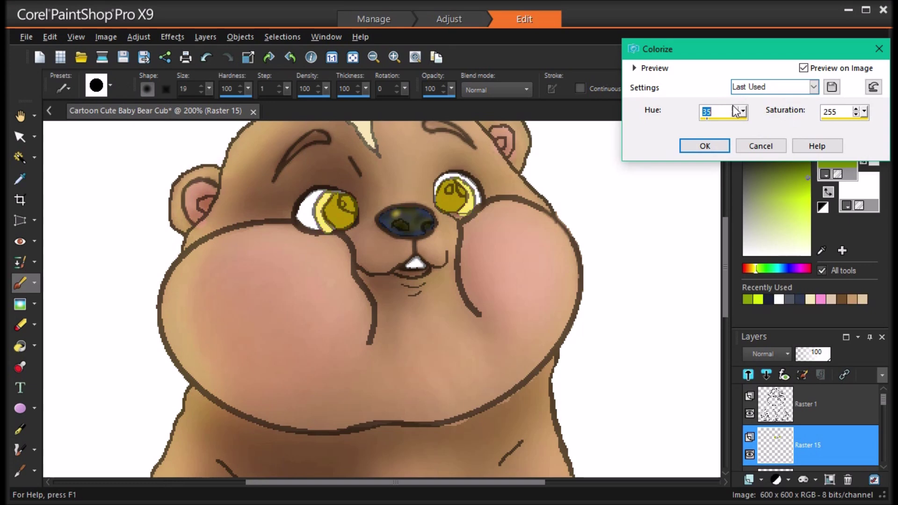
pyautogui.click(761, 146)
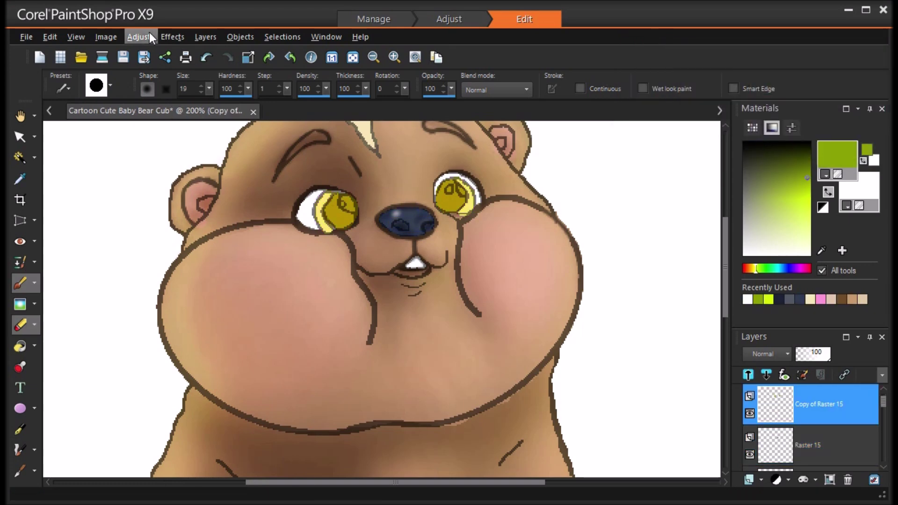
# Step: Darken the eyes on Copy of Raster 15 with Brightness/Contrast to get brown irises and black pupils
pyautogui.click(145, 37)
pyautogui.moveTo(288, 175)
pyautogui.click(368, 175)
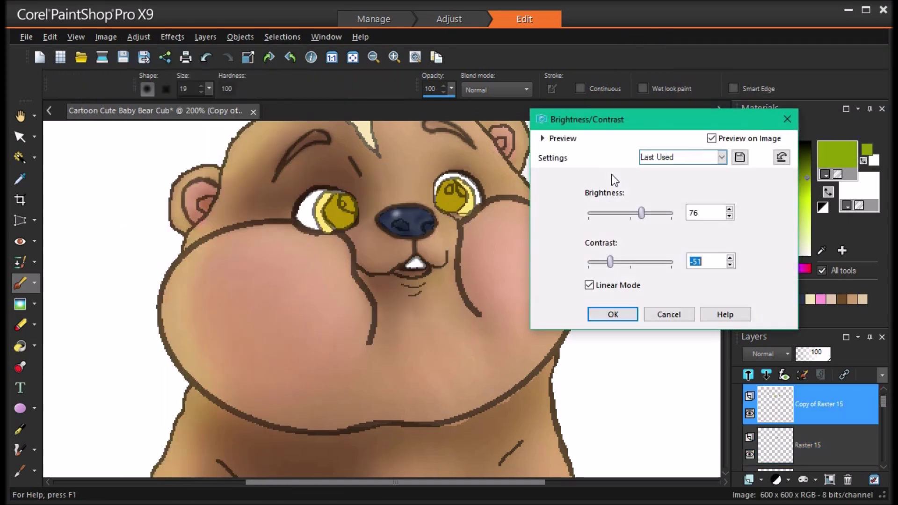
pyautogui.click(614, 214)
pyautogui.moveTo(611, 262)
pyautogui.mouseDown()
pyautogui.moveTo(636, 268)
pyautogui.moveTo(621, 271)
pyautogui.mouseUp()
pyautogui.moveTo(611, 214)
pyautogui.mouseDown()
pyautogui.moveTo(602, 218)
pyautogui.moveTo(637, 218)
pyautogui.moveTo(609, 220)
pyautogui.mouseUp()
pyautogui.moveTo(623, 263)
pyautogui.mouseDown()
pyautogui.moveTo(615, 266)
pyautogui.moveTo(631, 268)
pyautogui.mouseUp()
pyautogui.click(612, 315)
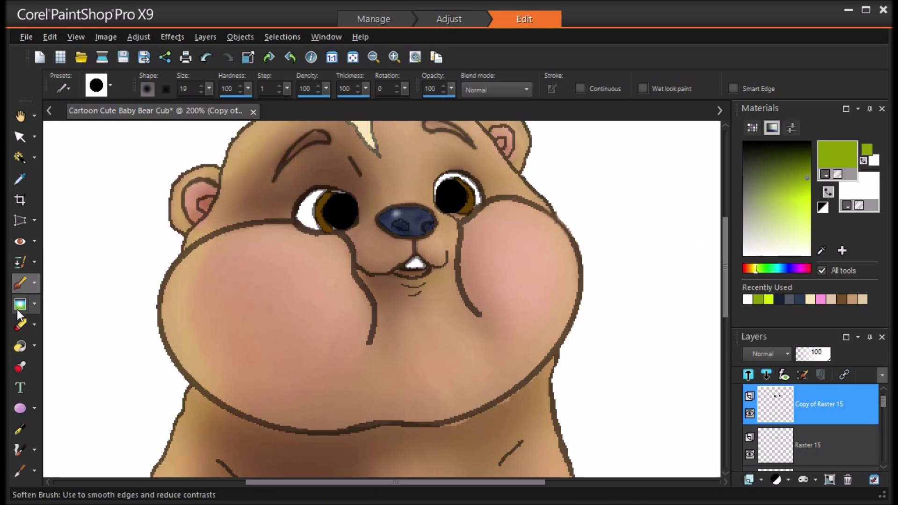
# Step: Sample the brown iris colour and touch up the iris edges of both eyes with a size 2 brush
pyautogui.click(20, 178)
pyautogui.click(320, 192)
pyautogui.scroll(2, 356, 160)
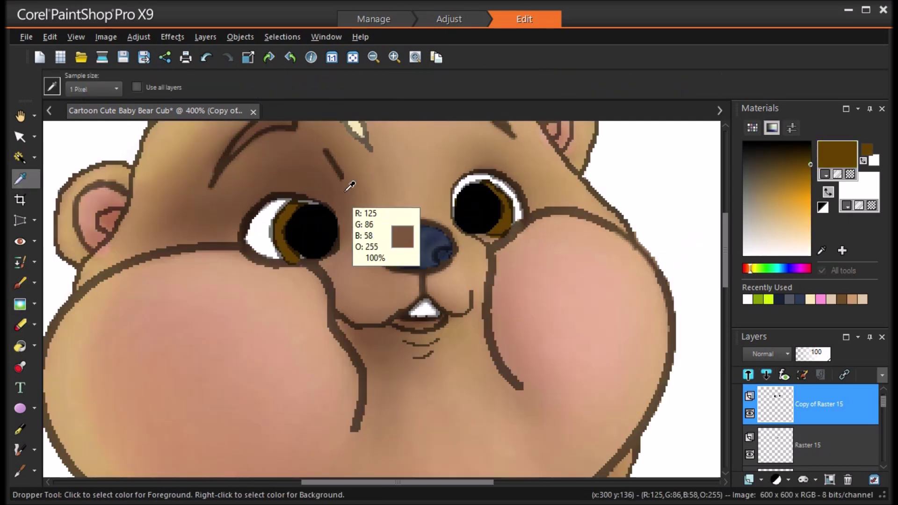
pyautogui.press('b')
pyautogui.moveTo(208, 89); pyautogui.dragTo(211, 106)
pyautogui.moveTo(274, 209); pyautogui.dragTo(271, 209)
pyautogui.moveTo(232, 242)
pyautogui.mouseDown()
pyautogui.moveTo(241, 298)
pyautogui.moveTo(273, 298)
pyautogui.mouseUp()
pyautogui.moveTo(255, 208)
pyautogui.mouseDown()
pyautogui.moveTo(239, 220)
pyautogui.moveTo(257, 213)
pyautogui.moveTo(252, 204)
pyautogui.moveTo(301, 212)
pyautogui.mouseUp()
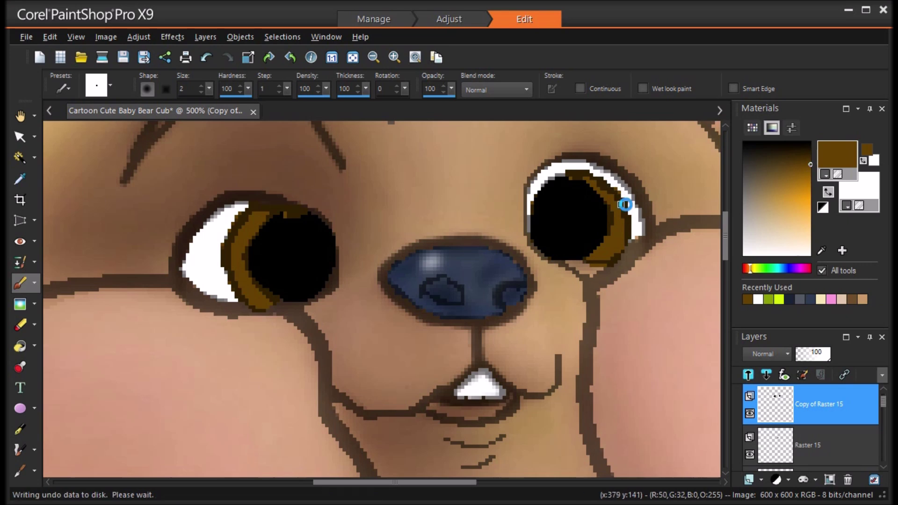
# Step: Erase stray colour along the outer iris edge of the bear's eye right of the nose with a size 2 eraser
pyautogui.click(20, 325)
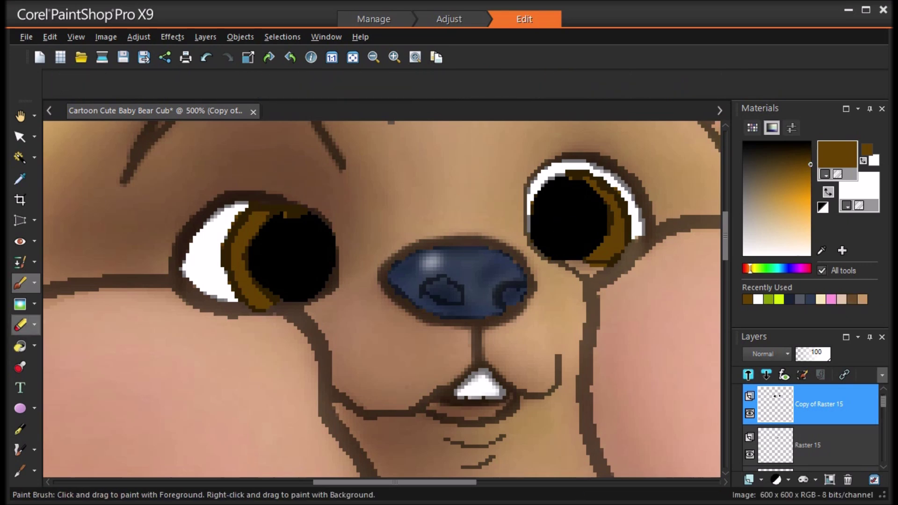
pyautogui.moveTo(197, 89); pyautogui.dragTo(186, 92)
pyautogui.click(620, 188)
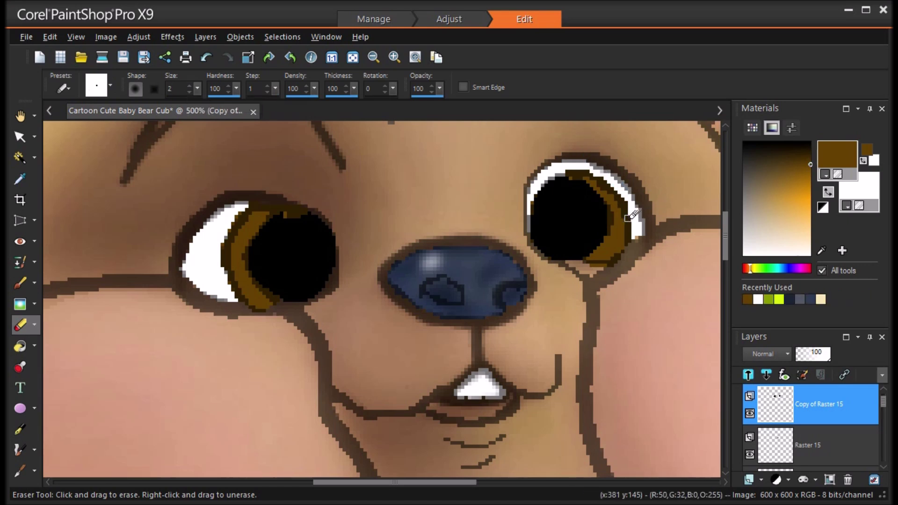
# Step: Sample the pupil's black and round out the edges of both pupils with the size 2 brush
pyautogui.click(20, 179)
pyautogui.click(311, 271)
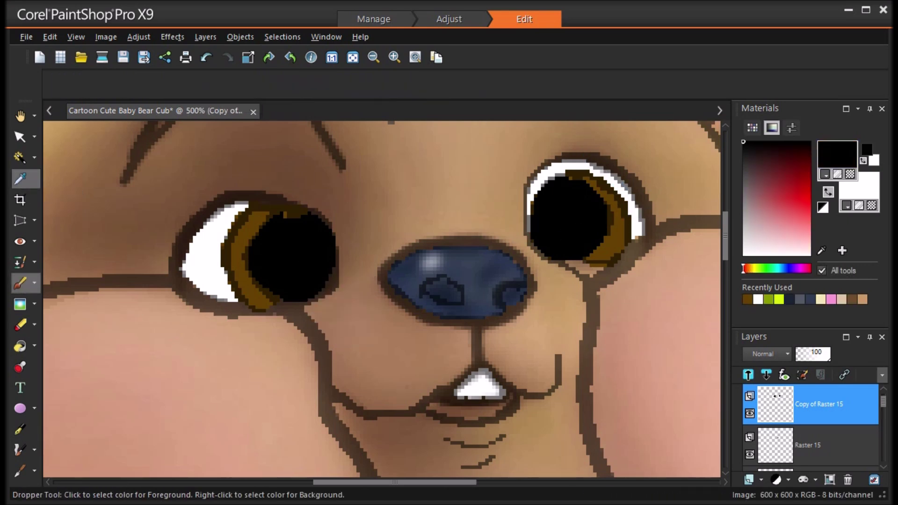
pyautogui.press('b')
pyautogui.moveTo(277, 212); pyautogui.dragTo(294, 219)
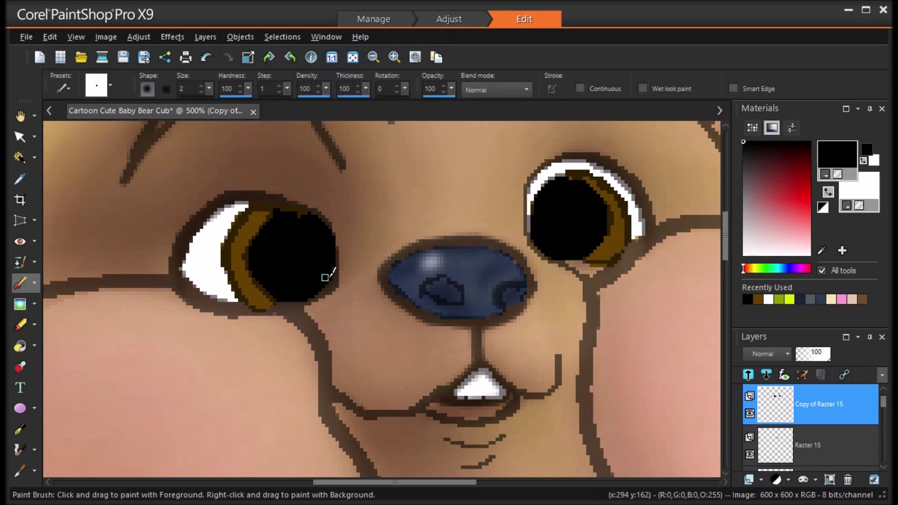
pyautogui.click(571, 175)
pyautogui.moveTo(530, 222); pyautogui.dragTo(532, 229)
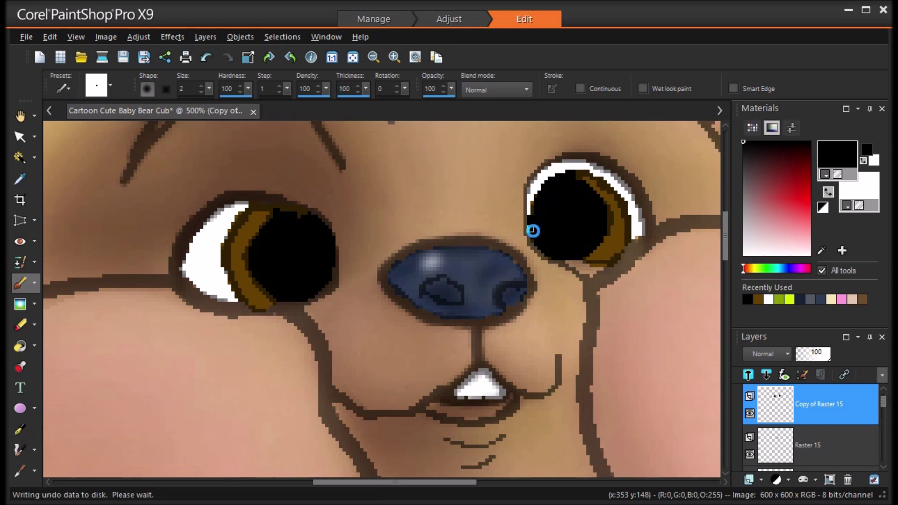
# Step: Sample the brown iris colour and touch up the iris edges of the bear's eyes with the size 2 brush
pyautogui.click(20, 179)
pyautogui.click(614, 247)
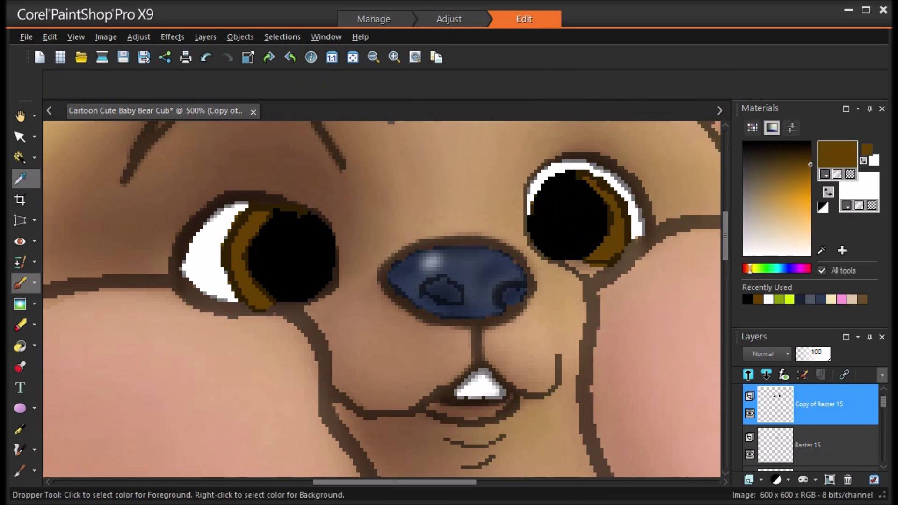
pyautogui.click(20, 283)
pyautogui.click(231, 260)
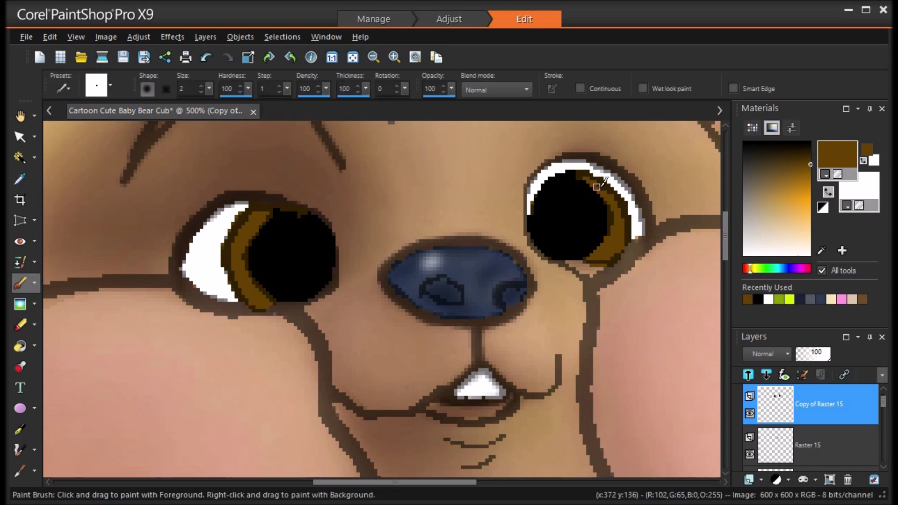
# Step: Add a new raster layer and dab a small white highlight on each pupil with the size 2 brush
pyautogui.click(744, 480)
pyautogui.press('Return')
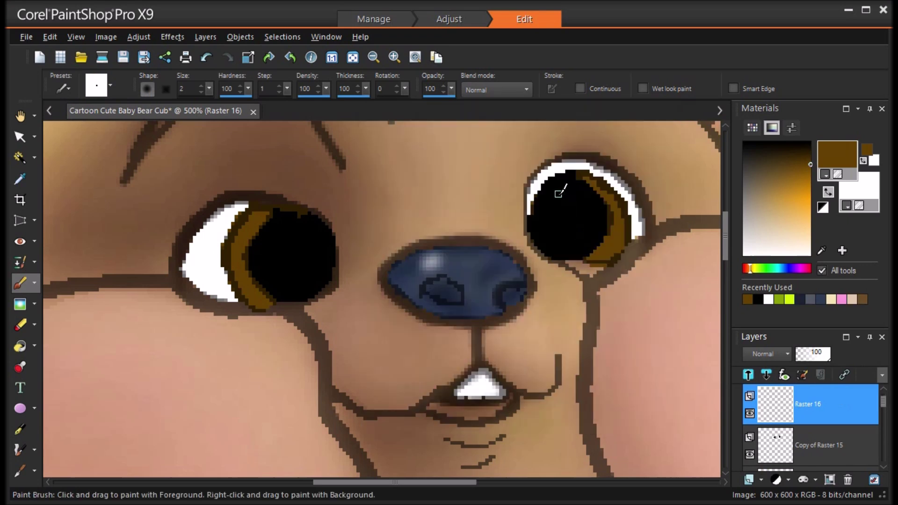
pyautogui.rightClick(575, 195)
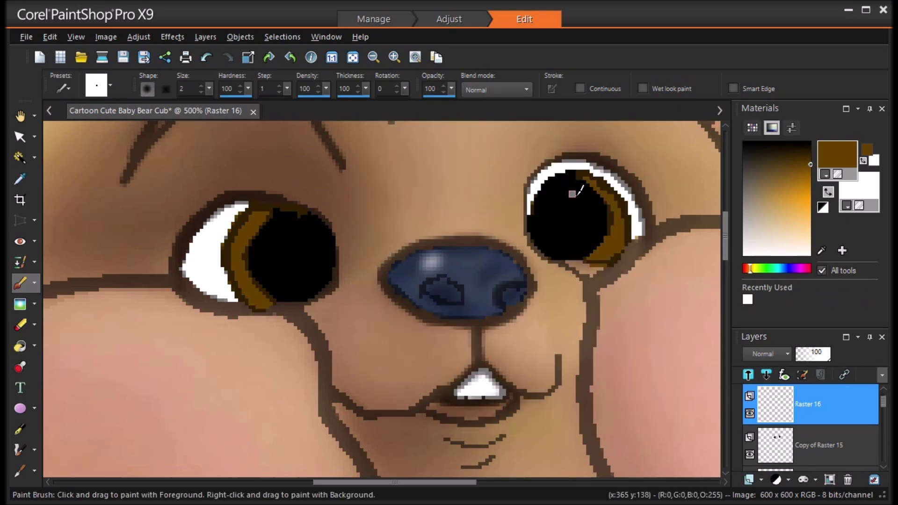
pyautogui.rightClick(277, 233)
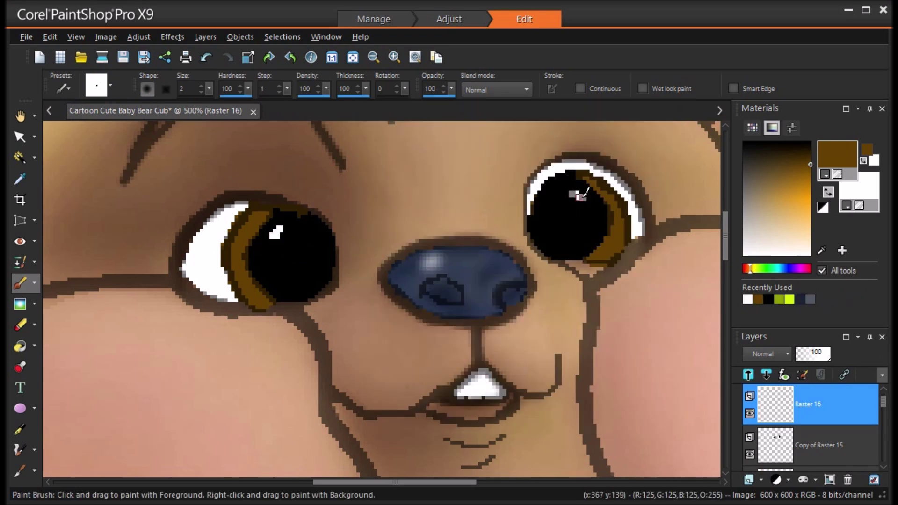
# Step: Soften the white highlights on both pupils with the Soften brush
pyautogui.click(20, 304)
pyautogui.click(277, 233)
pyautogui.click(575, 197)
# Step: Paint blond and off-white strands inside the hair selection on Raster 18 and smooth them with the Soften brush
pyautogui.click(354, 58)
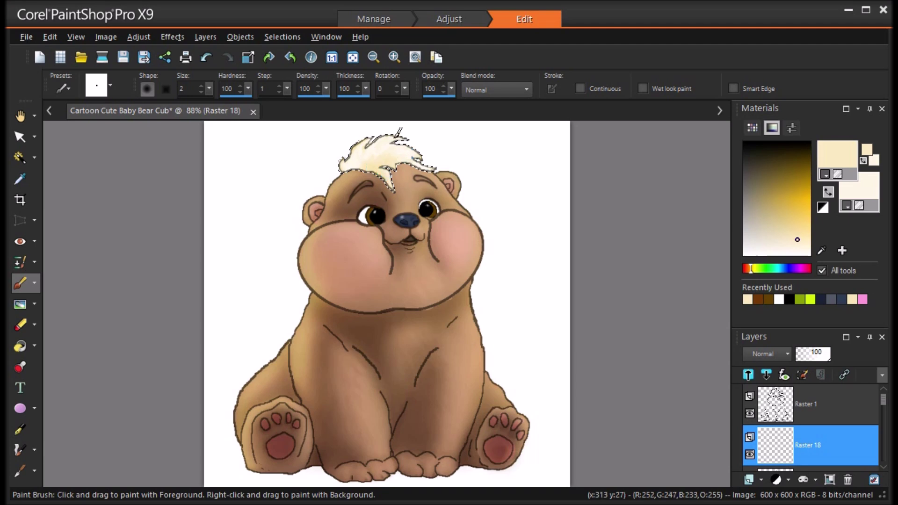
pyautogui.moveTo(368, 141)
pyautogui.mouseDown()
pyautogui.moveTo(342, 163)
pyautogui.moveTo(347, 153)
pyautogui.moveTo(402, 147)
pyautogui.mouseUp()
pyautogui.rightClick(347, 170)
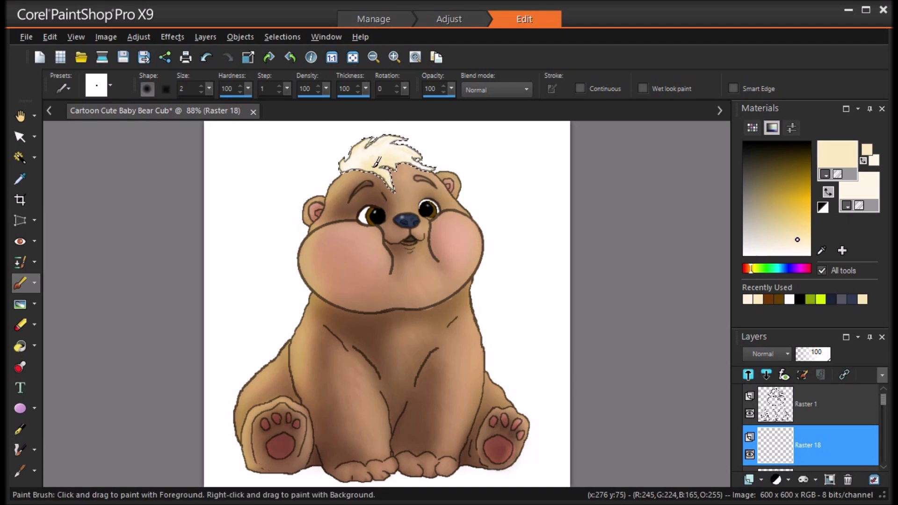
pyautogui.click(35, 304)
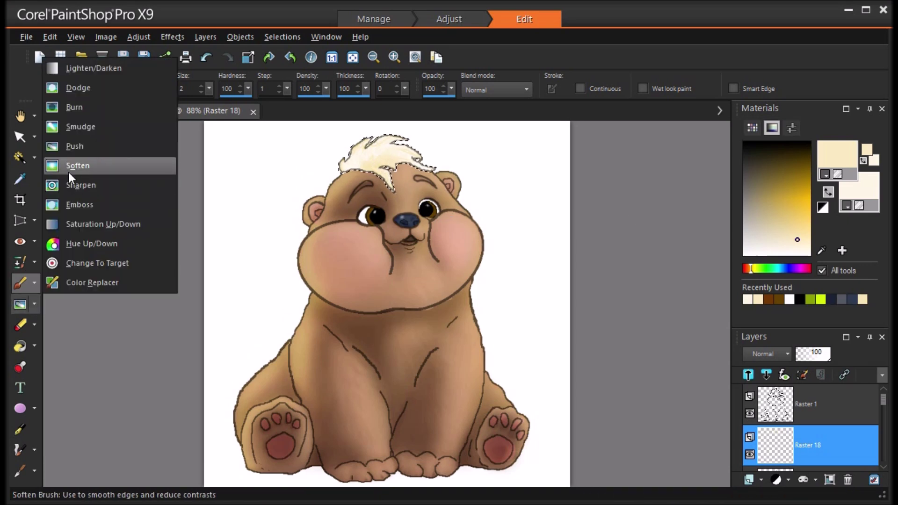
pyautogui.click(70, 168)
pyautogui.moveTo(401, 162)
pyautogui.mouseDown()
pyautogui.moveTo(417, 154)
pyautogui.moveTo(406, 163)
pyautogui.mouseUp()
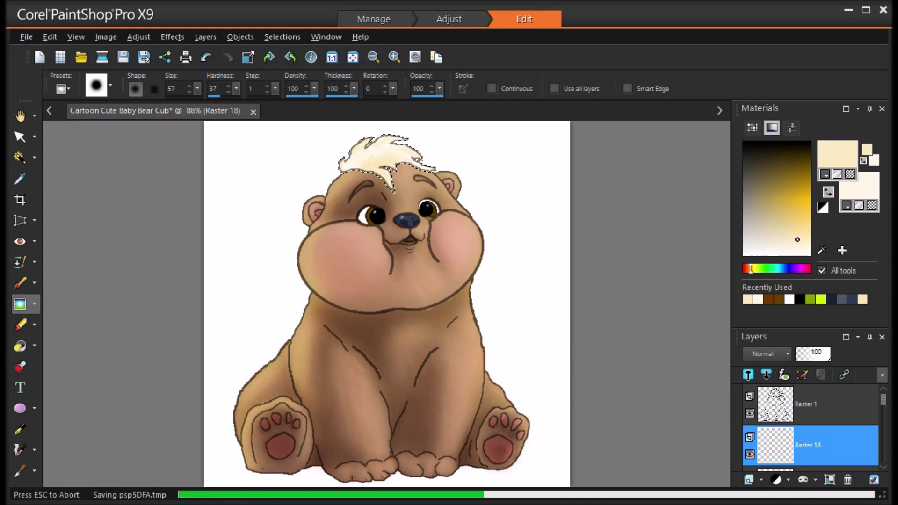
# Step: Clear the hair selection and select the white background around the bear with the Magic Wand
pyautogui.click(23, 156)
pyautogui.hotkey('ctrl', 'd')
pyautogui.press('b')
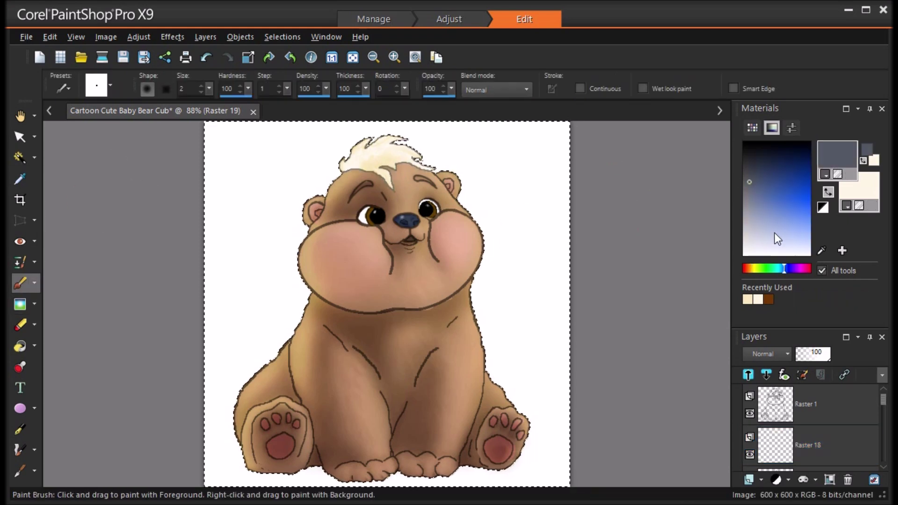
# Step: Paint the whole background around the bear light grey-blue on Raster 19 with a size 289 brush
pyautogui.click(750, 225)
pyautogui.click(209, 88)
pyautogui.moveTo(213, 93); pyautogui.dragTo(224, 107)
pyautogui.moveTo(231, 467); pyautogui.dragTo(224, 368)
pyautogui.moveTo(209, 89); pyautogui.dragTo(237, 107)
pyautogui.moveTo(260, 174)
pyautogui.mouseDown()
pyautogui.moveTo(275, 245)
pyautogui.moveTo(234, 397)
pyautogui.mouseUp()
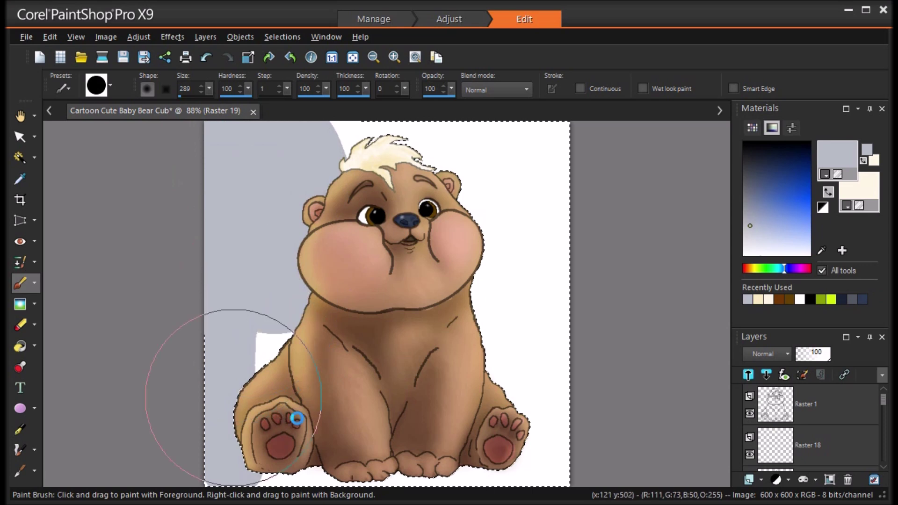
pyautogui.moveTo(298, 419); pyautogui.dragTo(345, 443)
pyautogui.moveTo(221, 472)
pyautogui.mouseDown()
pyautogui.moveTo(451, 470)
pyautogui.moveTo(569, 450)
pyautogui.moveTo(388, 165)
pyautogui.moveTo(523, 159)
pyautogui.mouseUp()
pyautogui.moveTo(546, 161); pyautogui.dragTo(563, 164)
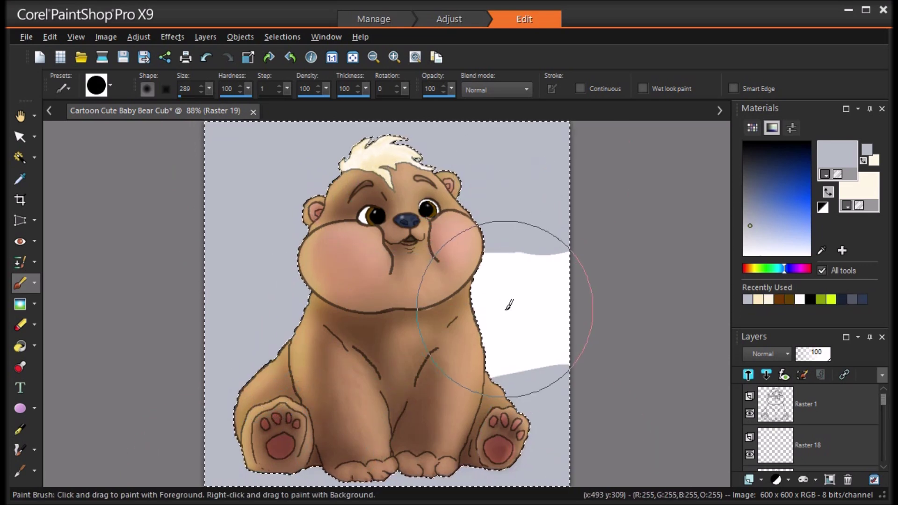
# Step: Paint a dark slate-blue ground shadow around the bear's feet on Raster 20 with a size 75 brush
pyautogui.click(753, 200)
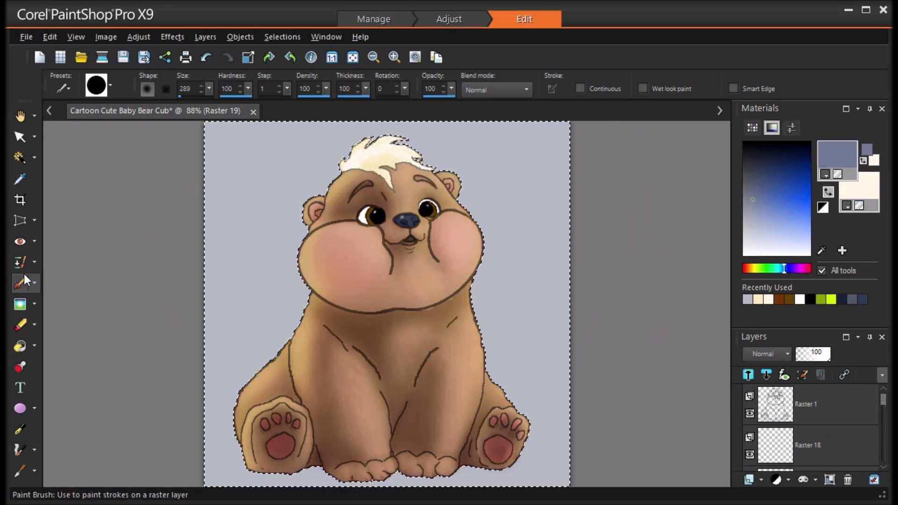
pyautogui.moveTo(210, 92); pyautogui.dragTo(195, 97)
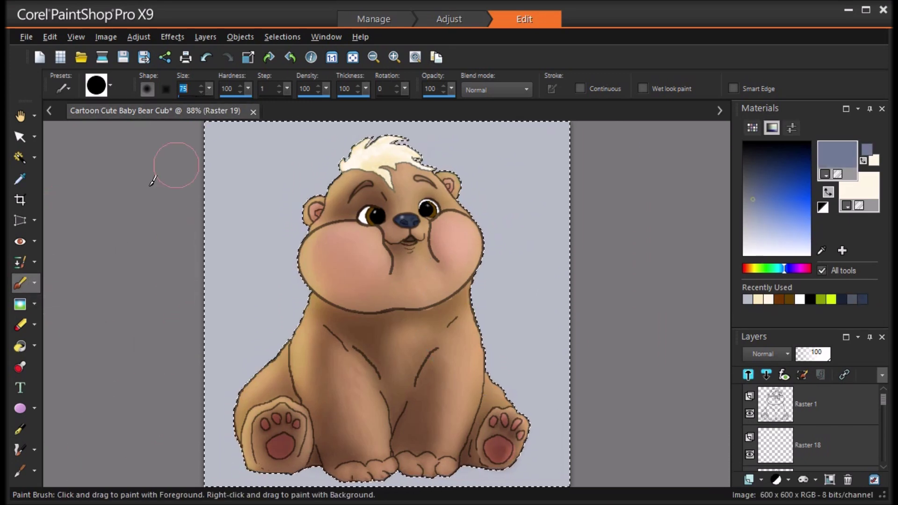
pyautogui.click(751, 179)
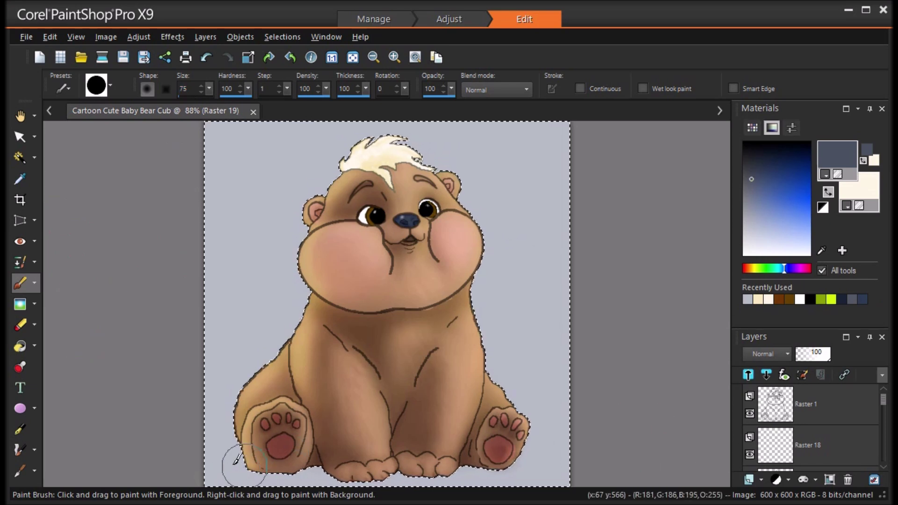
pyautogui.moveTo(224, 468); pyautogui.dragTo(308, 473)
pyautogui.moveTo(523, 478)
pyautogui.mouseDown()
pyautogui.moveTo(537, 475)
pyautogui.moveTo(299, 475)
pyautogui.moveTo(230, 453)
pyautogui.moveTo(237, 457)
pyautogui.mouseUp()
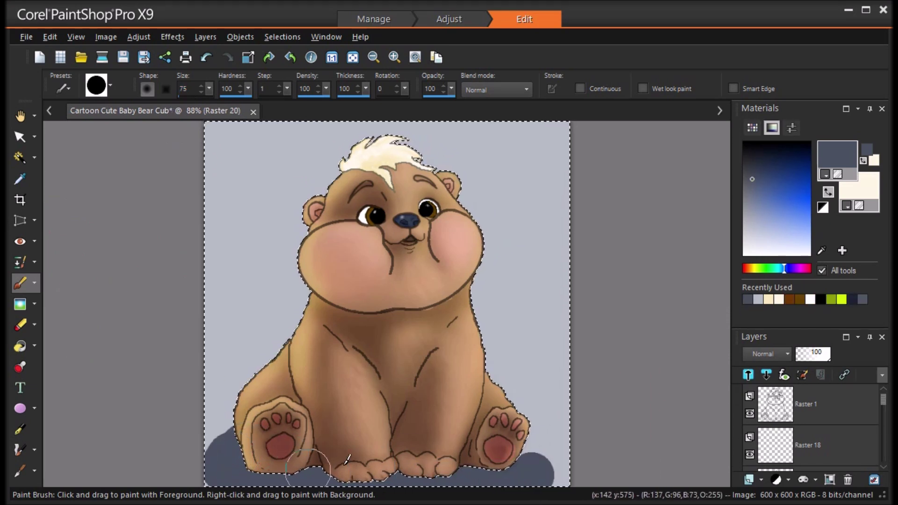
# Step: Blur the ground shadow twice with the Average blur at a filter aperture of 31
pyautogui.click(139, 36)
pyautogui.moveTo(226, 258)
pyautogui.click(346, 256)
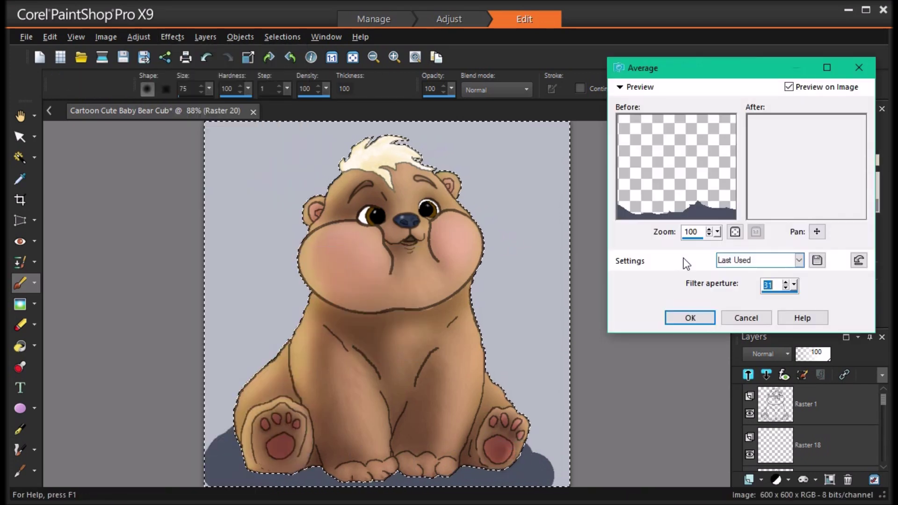
pyautogui.click(713, 317)
pyautogui.click(140, 38)
pyautogui.moveTo(227, 259)
pyautogui.click(347, 257)
pyautogui.click(706, 321)
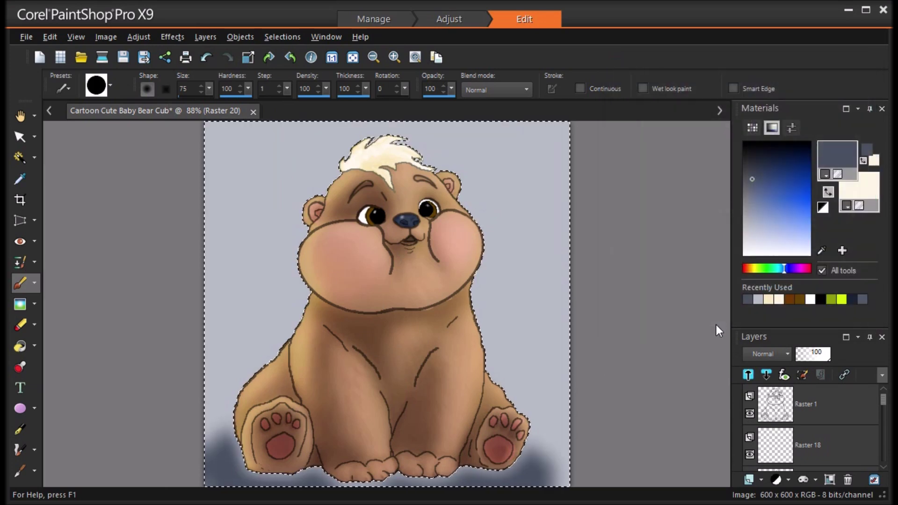
# Step: Set the shadow layer's blend mode to Multiply and its opacity to 51
pyautogui.click(770, 354)
pyautogui.click(820, 404)
pyautogui.click(769, 355)
pyautogui.click(819, 358)
pyautogui.moveTo(809, 354); pyautogui.dragTo(816, 356)
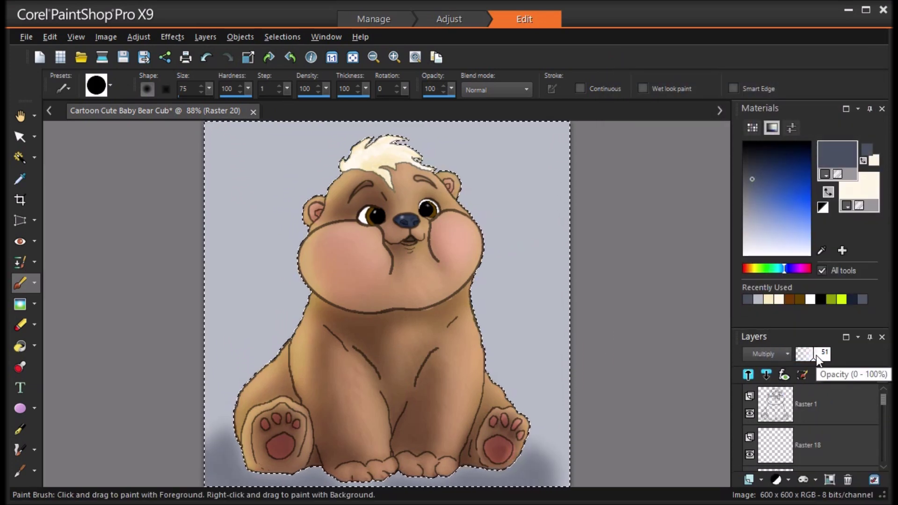
# Step: Clear the selection and stretch the ground shadow upward to about 106% of its height with the Pick tool
pyautogui.click(20, 157)
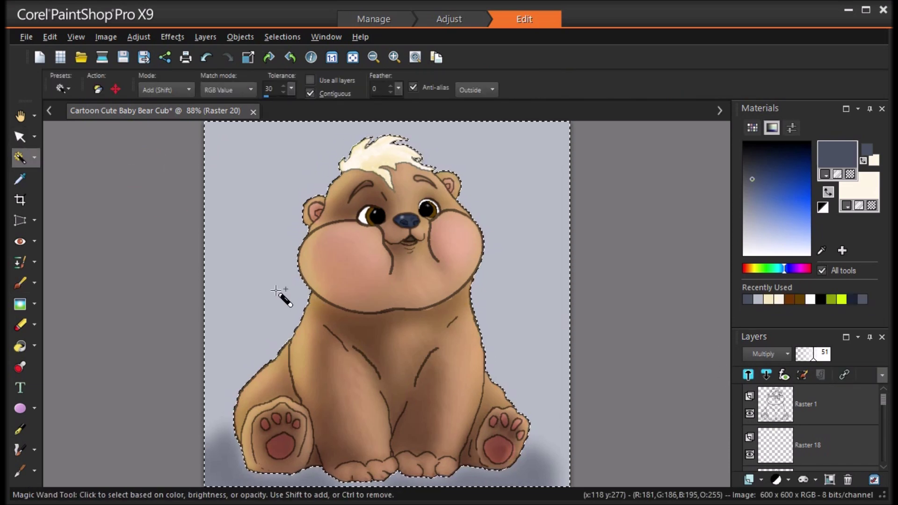
pyautogui.click(19, 136)
pyautogui.moveTo(391, 410); pyautogui.dragTo(388, 406)
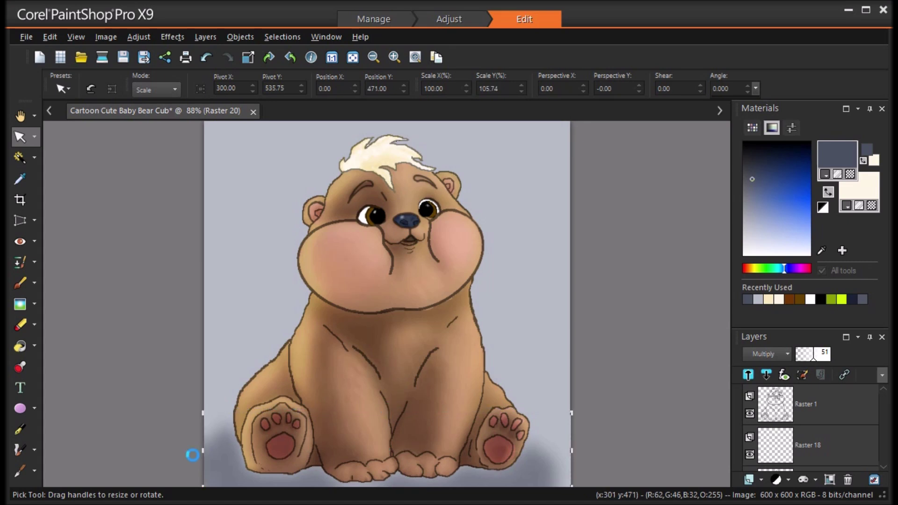
pyautogui.click(19, 116)
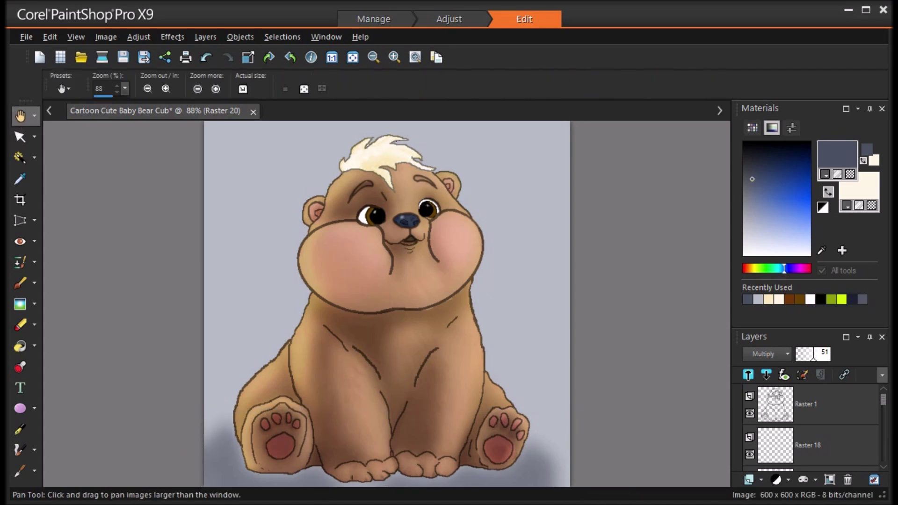
# Step: Hide the line art layer and paint the selected hair golden brown on a new raster layer with the size 75 brush
pyautogui.click(751, 414)
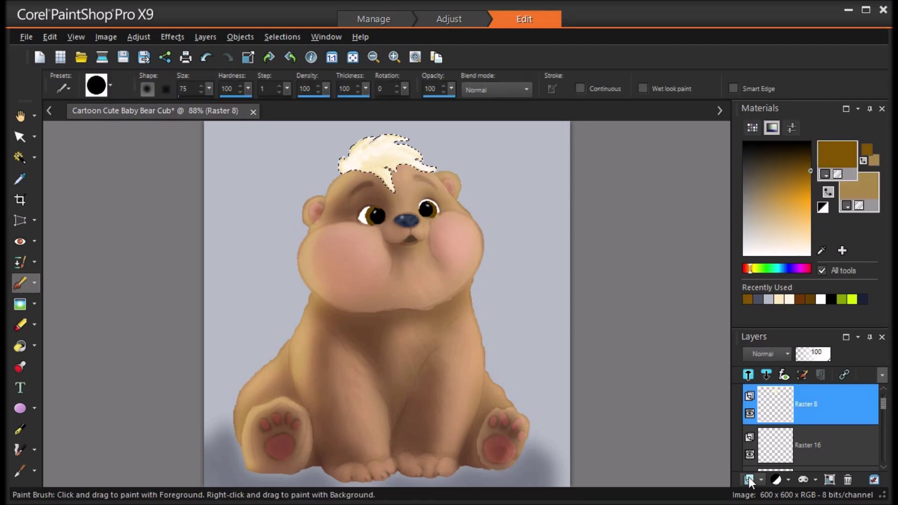
pyautogui.click(749, 478)
pyautogui.click(447, 406)
pyautogui.moveTo(358, 163); pyautogui.dragTo(414, 157)
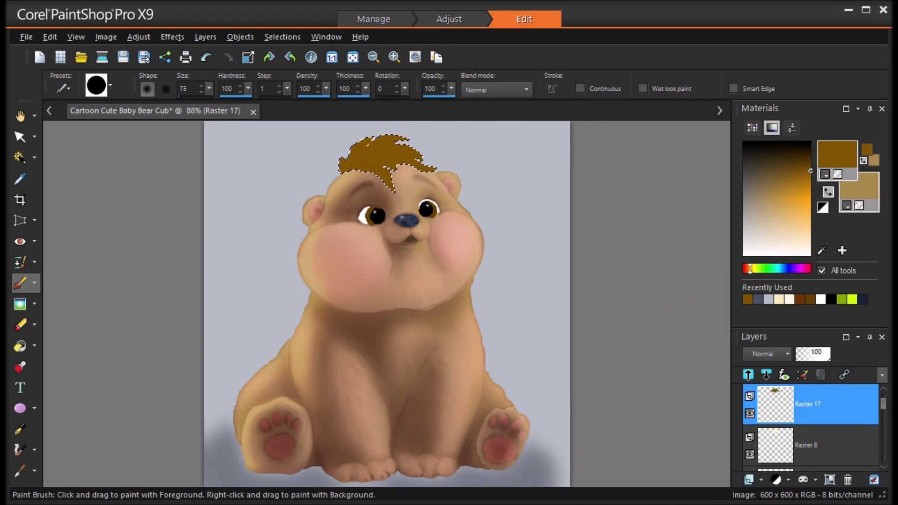
# Step: Swap to the lighter tan and paint zigzag strands across the brown hair with a smaller brush
pyautogui.click(828, 192)
pyautogui.moveTo(208, 89); pyautogui.dragTo(202, 89)
pyautogui.moveTo(361, 157); pyautogui.dragTo(412, 167)
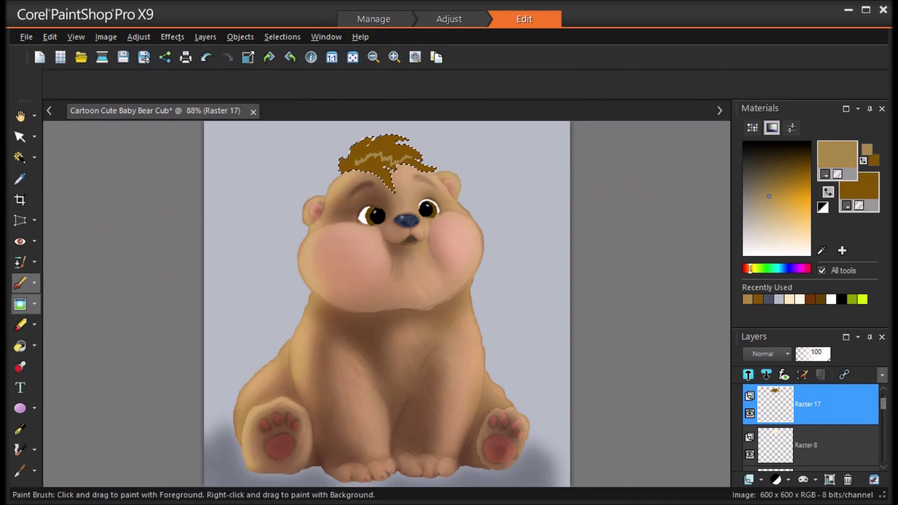
# Step: Blend the brown and tan hair strands on Raster 17 with the Average blur
pyautogui.click(19, 304)
pyautogui.click(138, 37)
pyautogui.moveTo(241, 260)
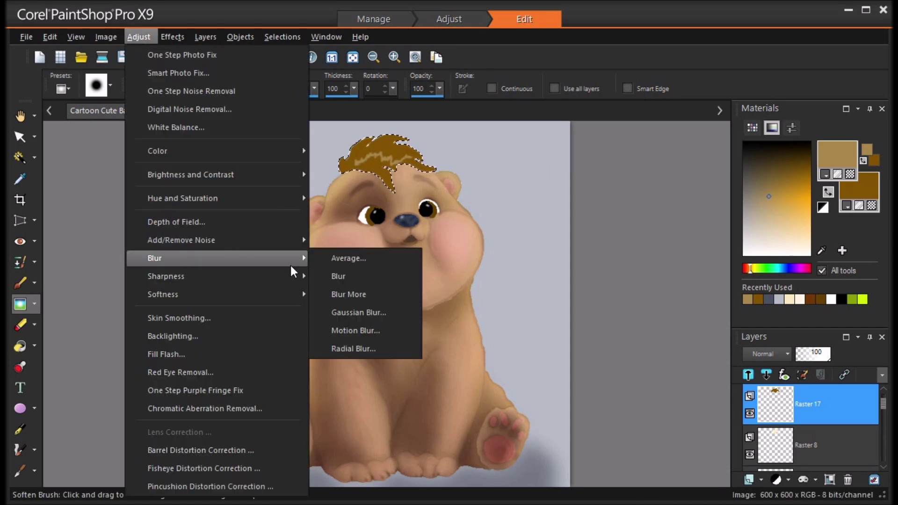
pyautogui.click(348, 258)
pyautogui.click(692, 317)
# Step: Set the brown hair layer's blend mode to Darken and clear the hair selection
pyautogui.click(767, 354)
pyautogui.click(823, 205)
pyautogui.press('s')
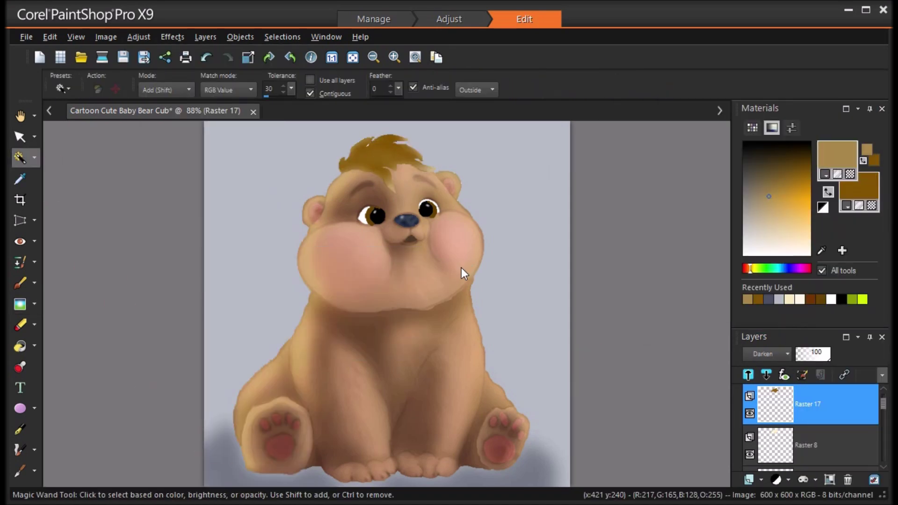